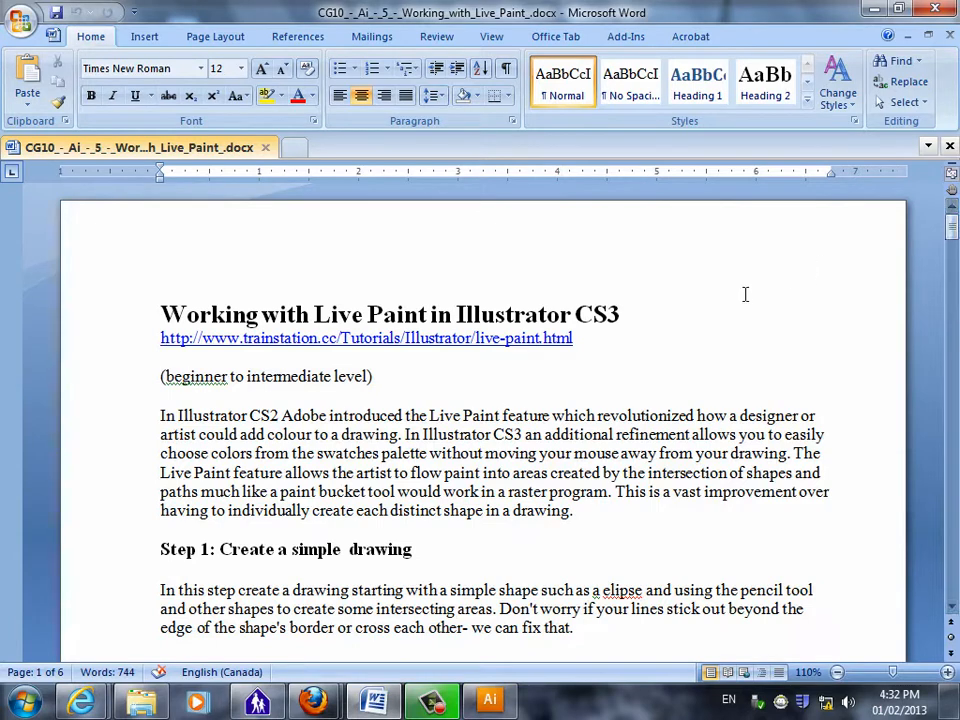
# Switch to Illustrator and create a new Letter-size print document, 8.5 by 11, with inches as units.
pyautogui.click(490, 700)
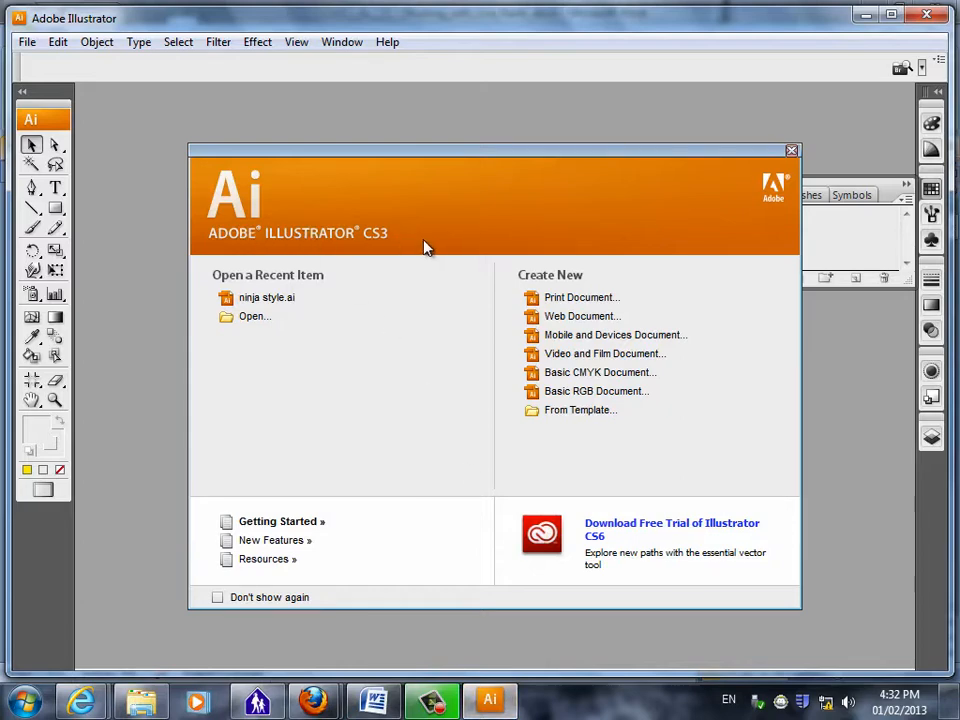
pyautogui.click(577, 299)
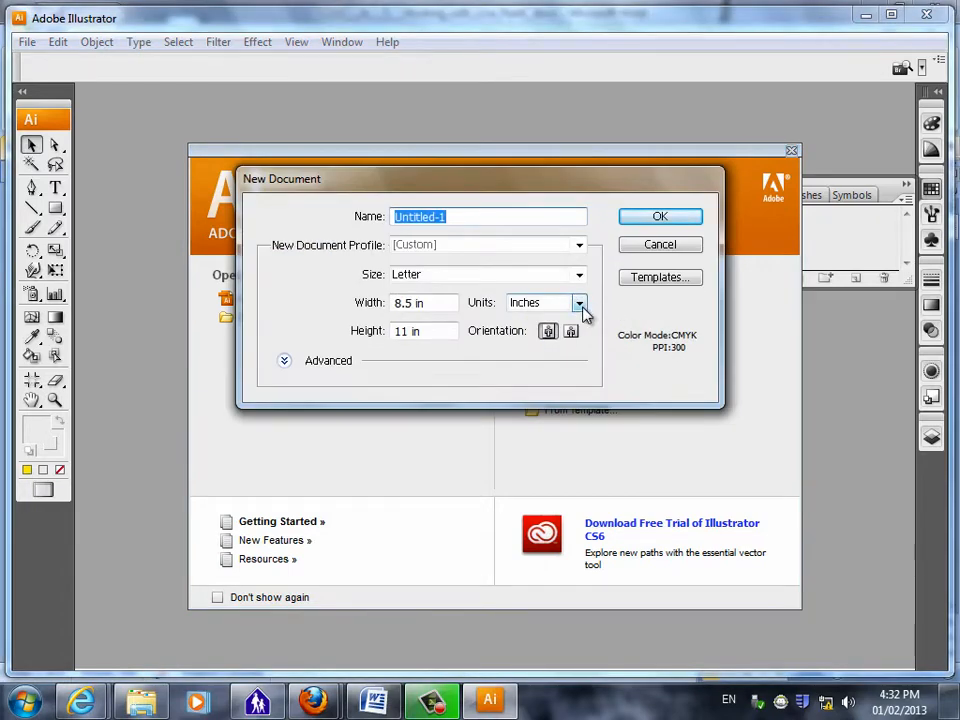
pyautogui.click(584, 310)
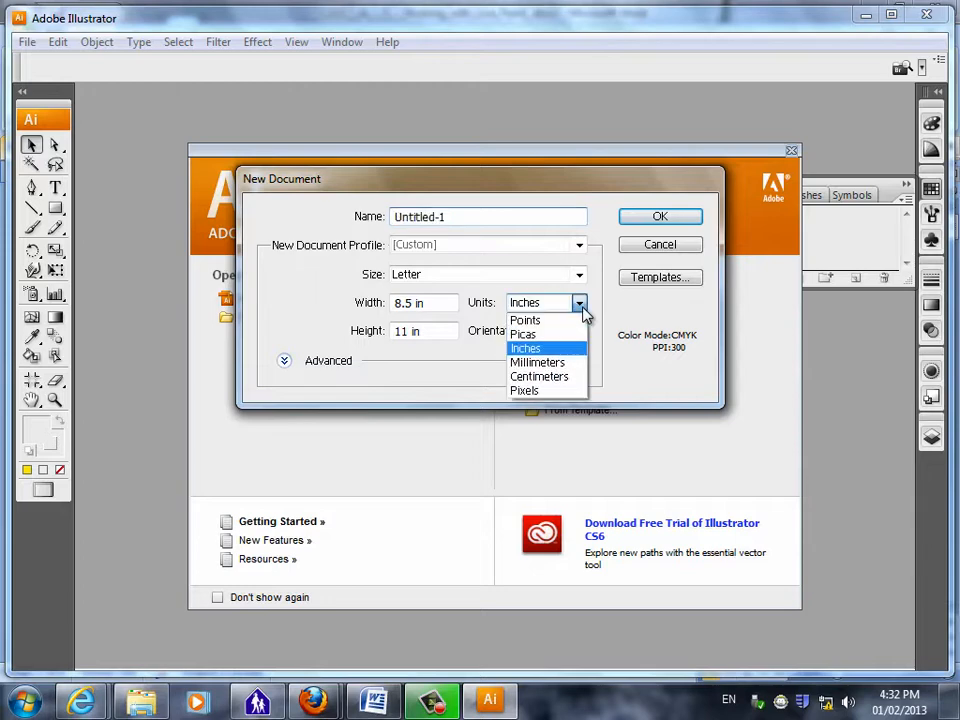
pyautogui.click(547, 348)
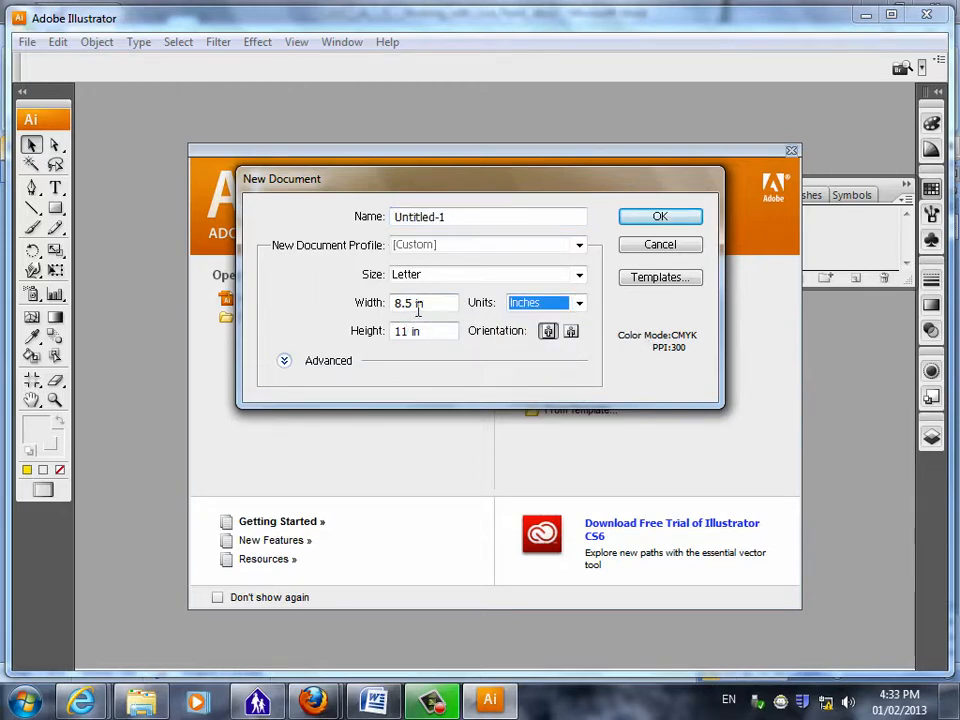
pyautogui.click(655, 222)
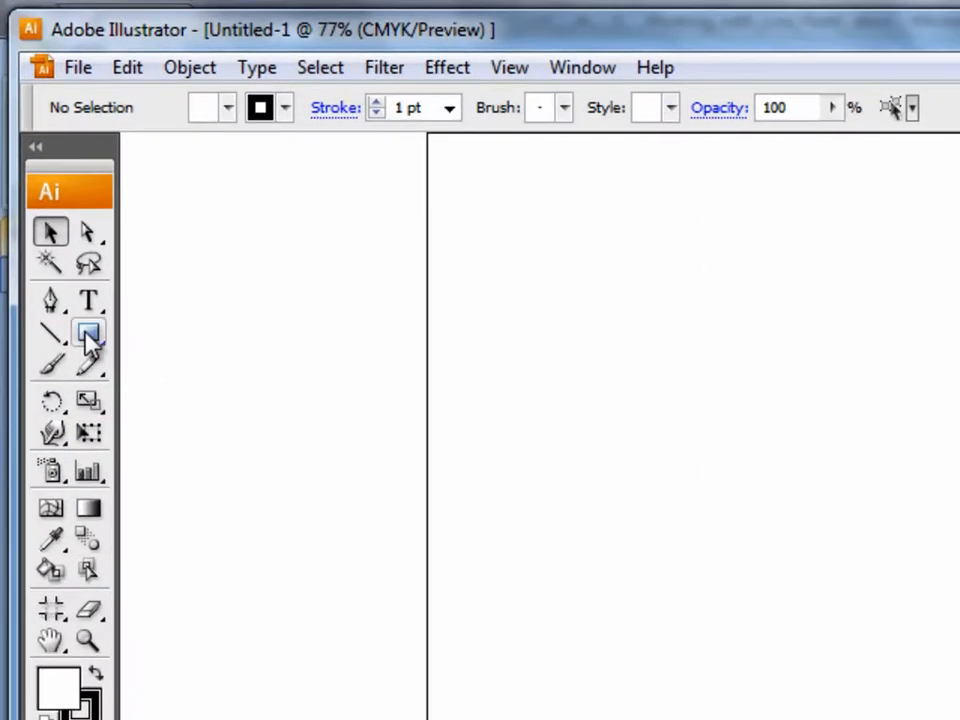
# Draw a large upright oval in the middle of the page with the Ellipse tool.
pyautogui.click(88, 338)
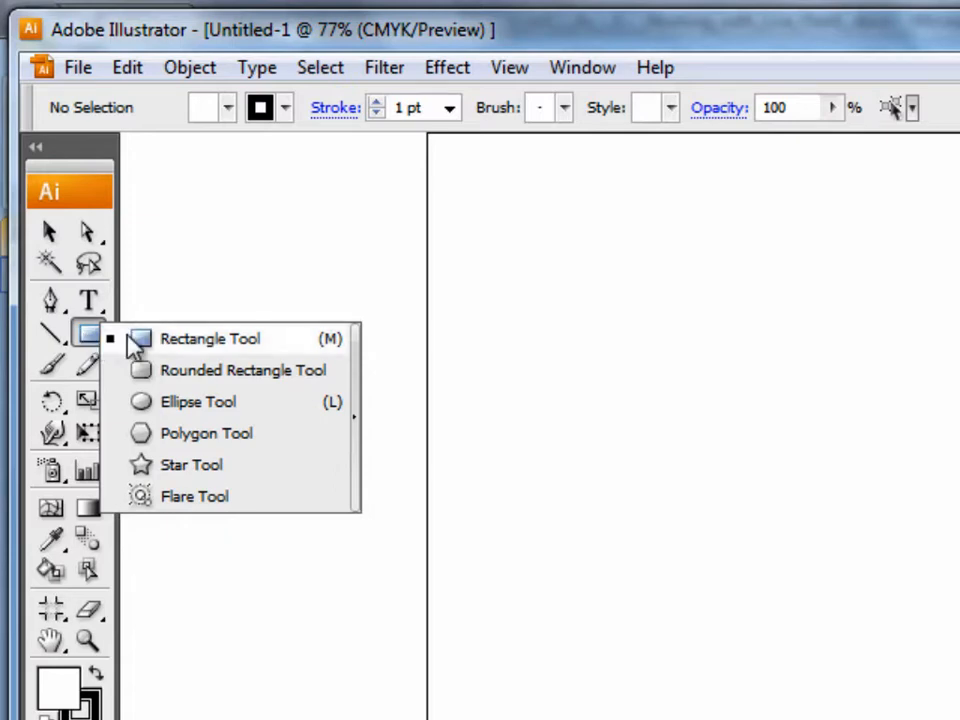
pyautogui.click(175, 401)
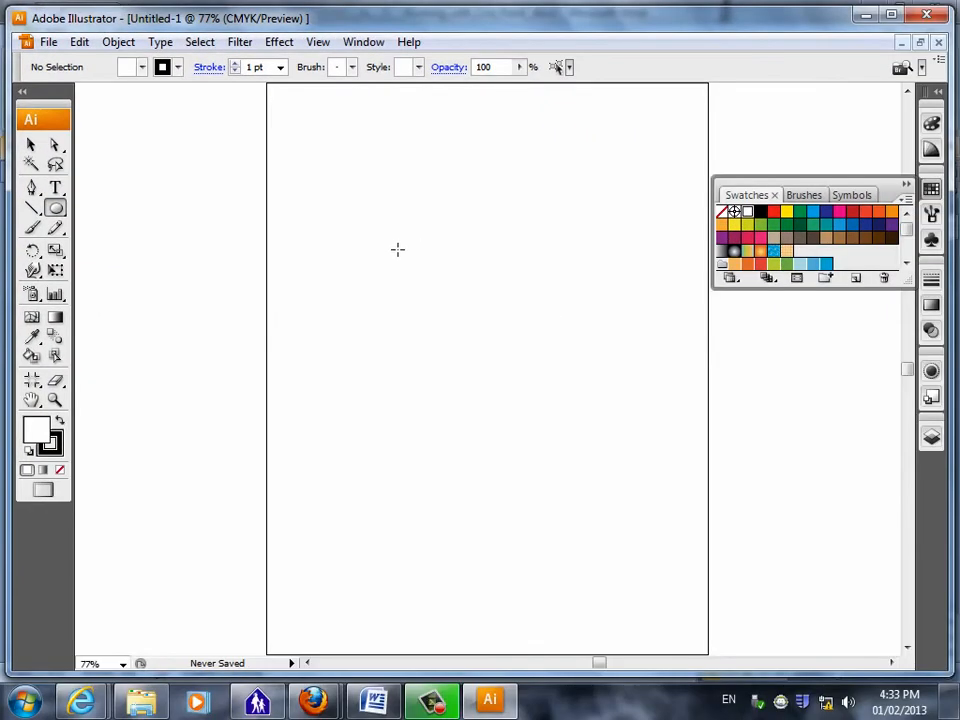
pyautogui.moveTo(556, 349); pyautogui.dragTo(828, 699)
pyautogui.moveTo(590, 498)
pyautogui.mouseDown()
pyautogui.moveTo(591, 506)
pyautogui.moveTo(603, 491)
pyautogui.mouseUp()
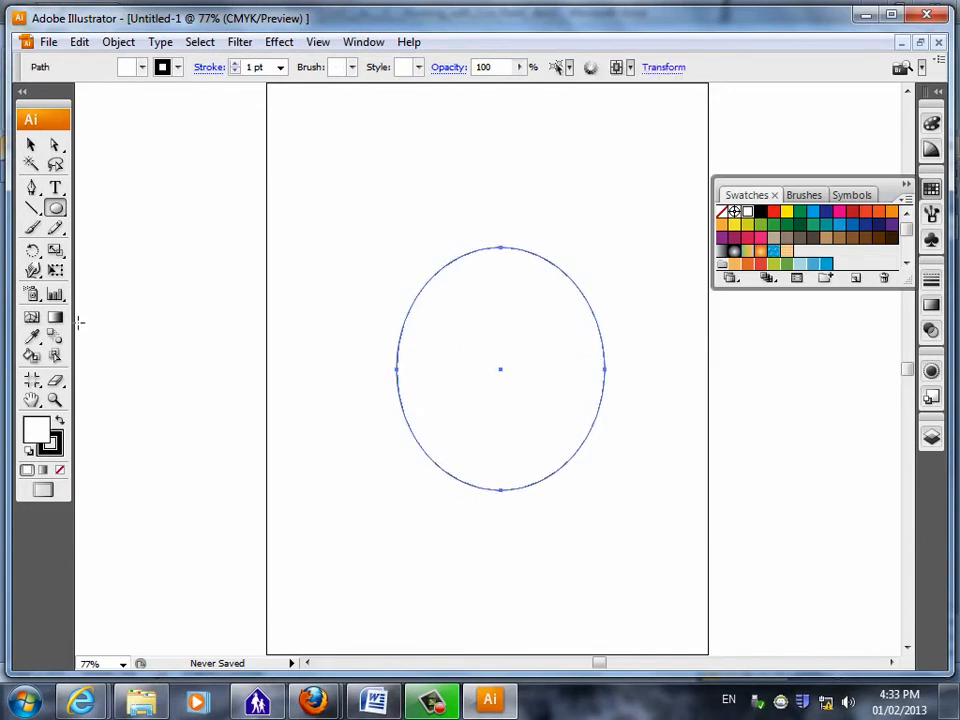
# Paint six wavy lines across the oval with the Paintbrush, intersecting one another and extending past its outline.
pyautogui.click(33, 228)
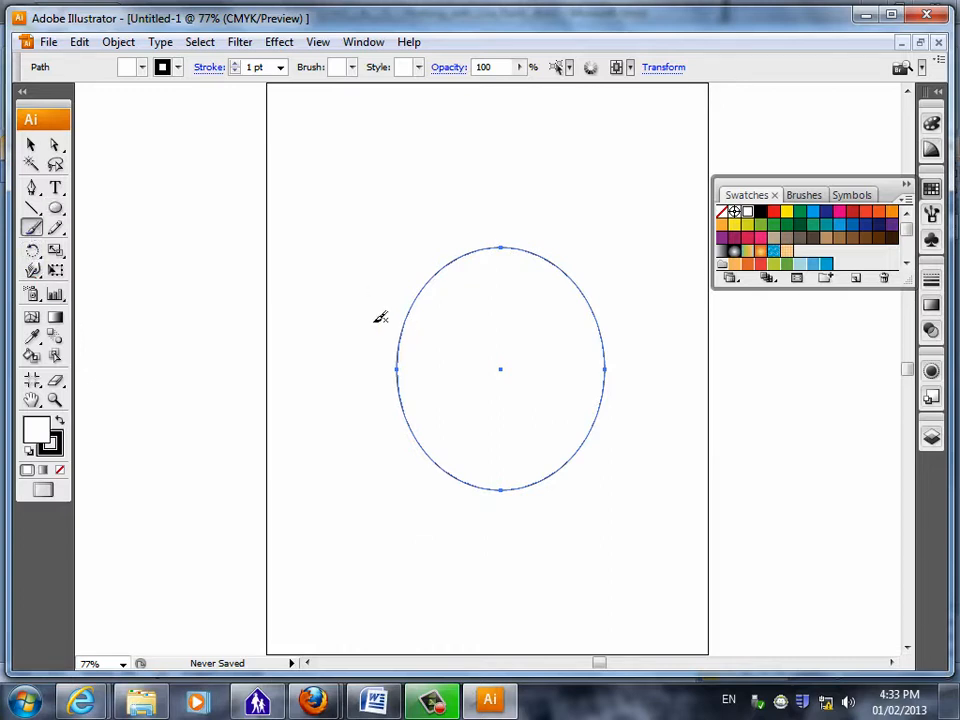
pyautogui.moveTo(359, 340); pyautogui.dragTo(645, 346)
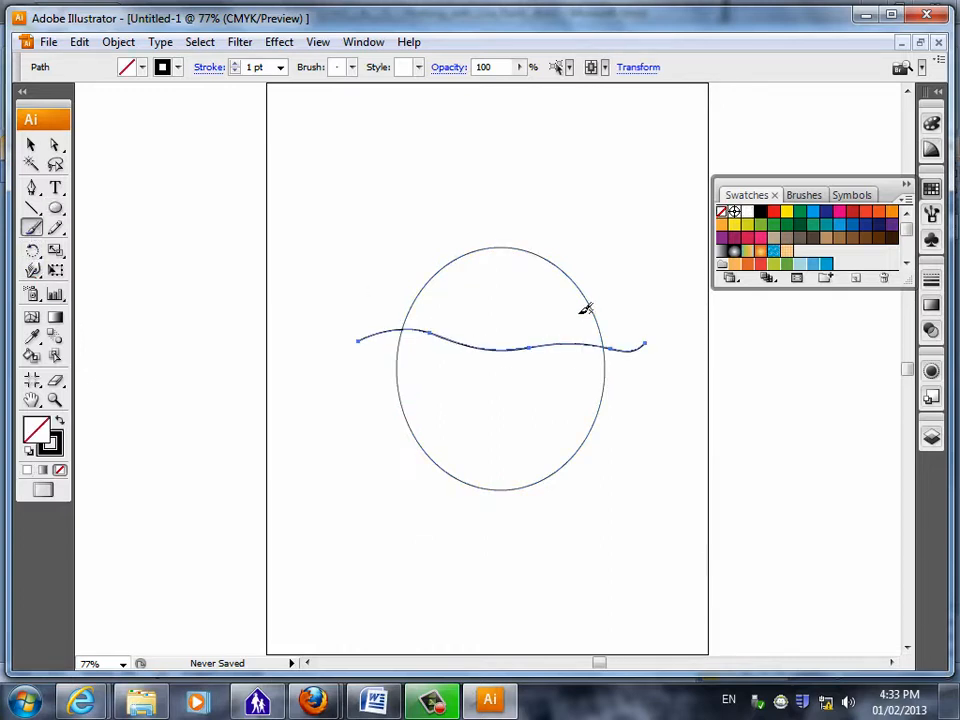
pyautogui.moveTo(611, 273); pyautogui.dragTo(512, 360)
pyautogui.moveTo(427, 410); pyautogui.dragTo(367, 450)
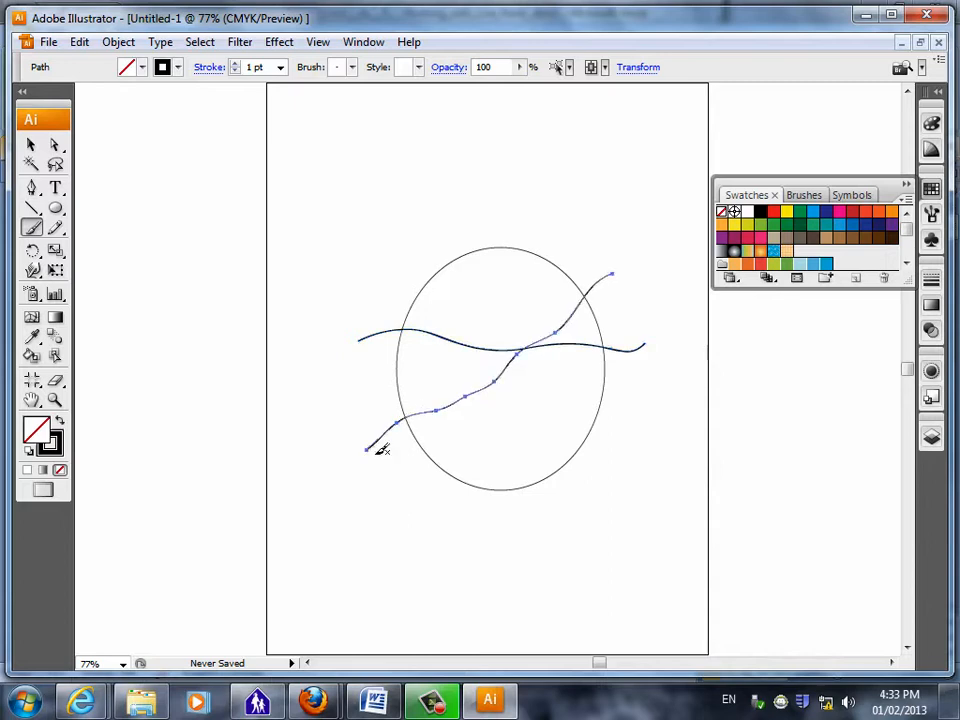
pyautogui.moveTo(575, 470); pyautogui.dragTo(622, 487)
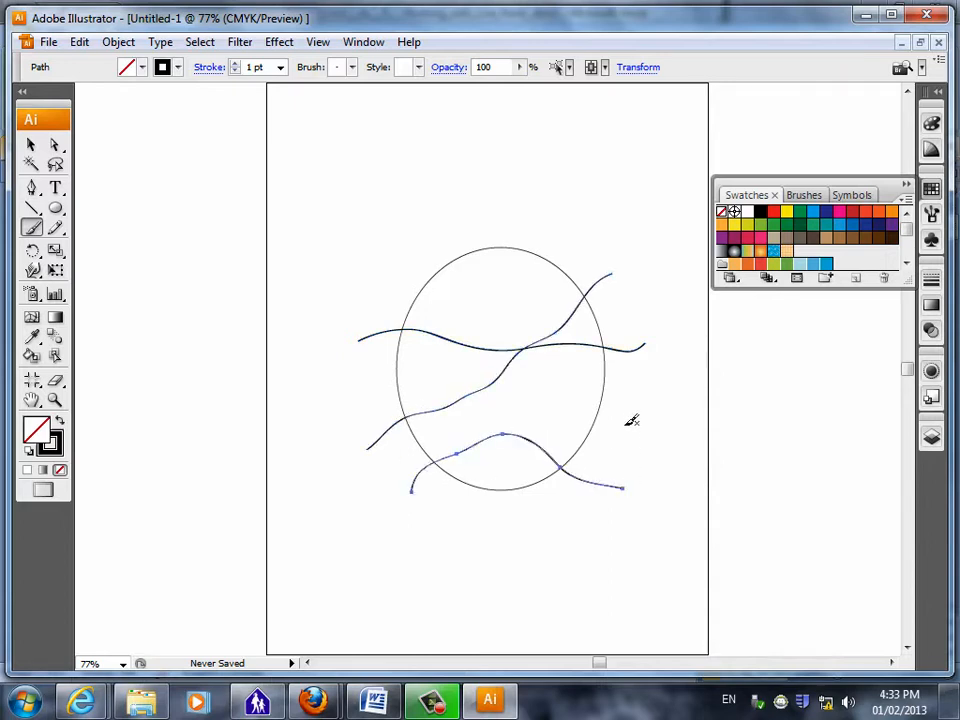
pyautogui.moveTo(627, 381)
pyautogui.mouseDown()
pyautogui.moveTo(568, 405)
pyautogui.moveTo(455, 515)
pyautogui.mouseUp()
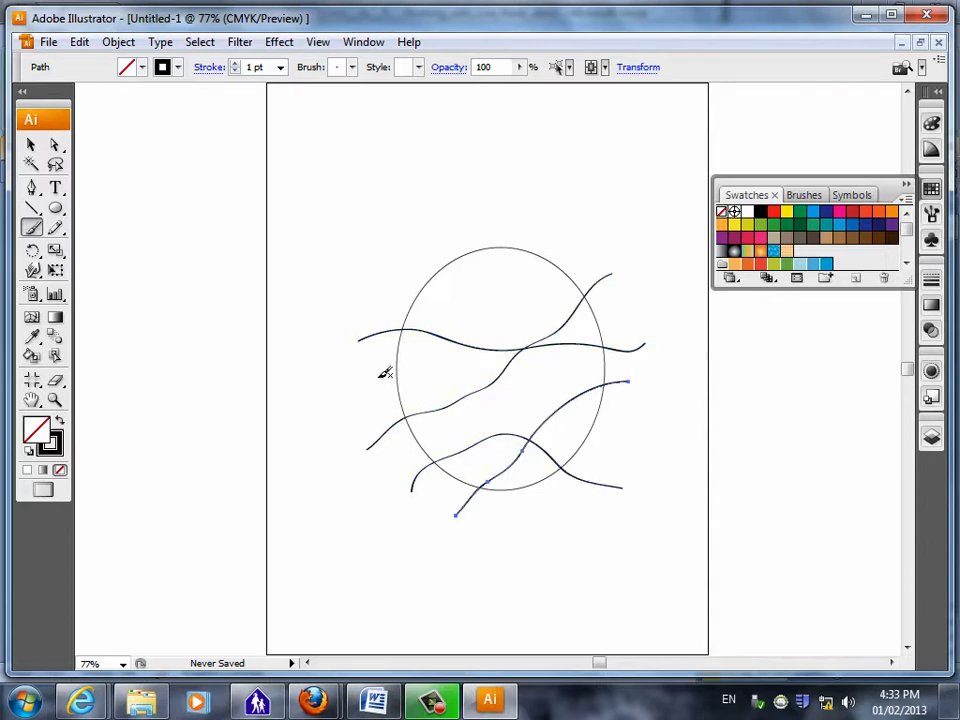
pyautogui.moveTo(563, 405); pyautogui.dragTo(558, 407)
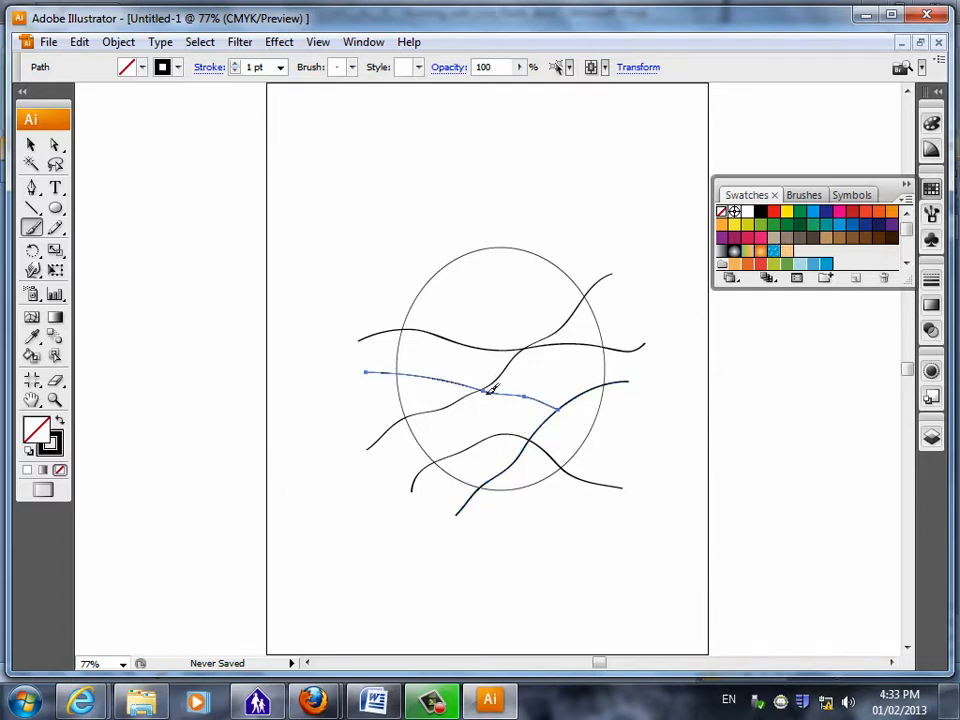
pyautogui.moveTo(627, 430); pyautogui.dragTo(598, 342)
pyautogui.moveTo(548, 311)
pyautogui.mouseDown()
pyautogui.moveTo(515, 348)
pyautogui.moveTo(491, 404)
pyautogui.mouseUp()
pyautogui.moveTo(440, 435); pyautogui.dragTo(402, 459)
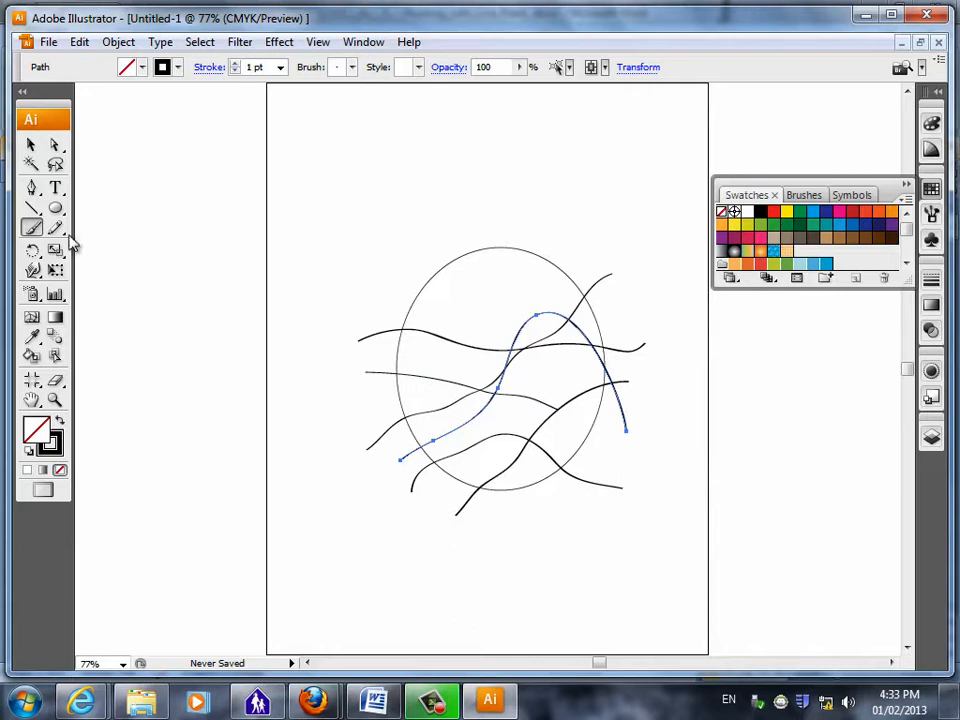
# Draw a small circle inside the upper left part of the oval with the Ellipse tool.
pyautogui.click(56, 208)
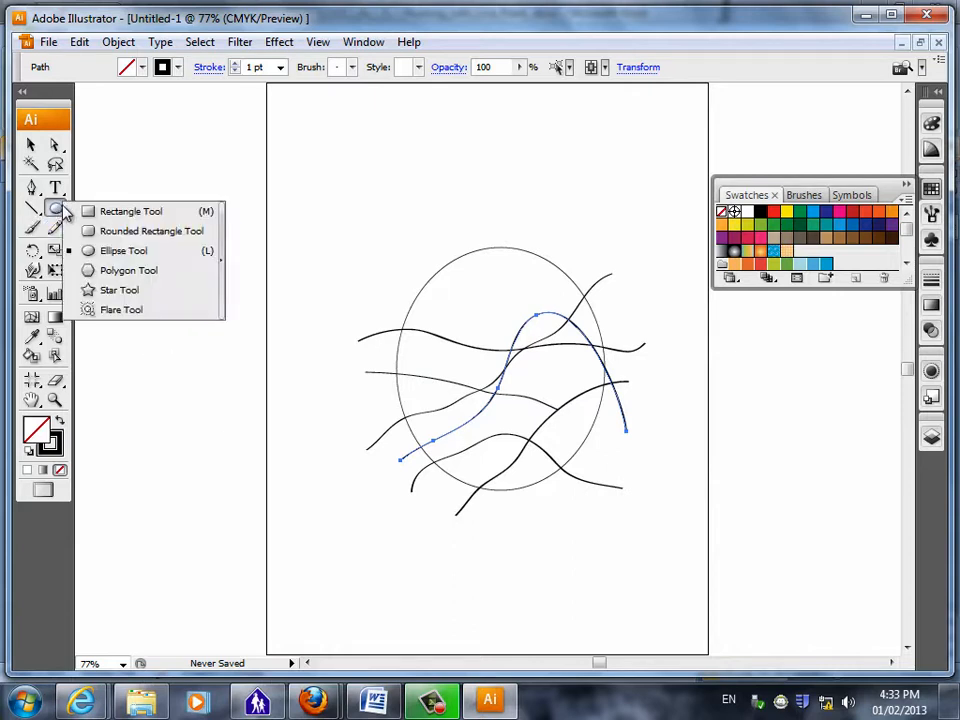
pyautogui.click(124, 251)
pyautogui.moveTo(451, 281); pyautogui.dragTo(488, 314)
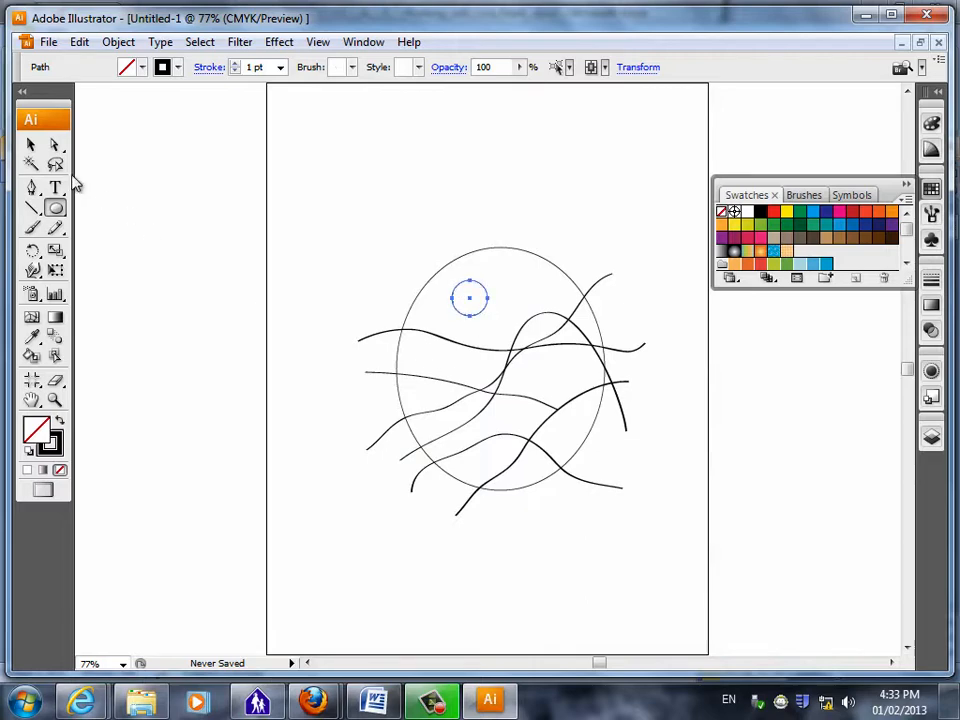
# Paste a copy of the small circle and move it beside the original so the two circles overlap.
pyautogui.click(31, 145)
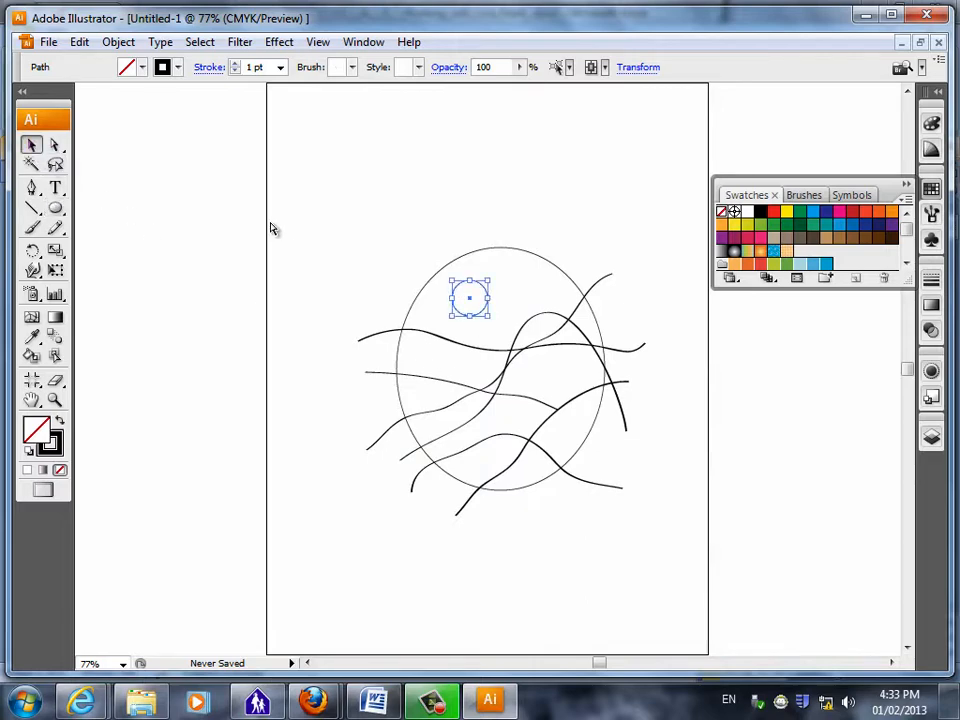
pyautogui.click(315, 286)
pyautogui.hotkey('ctrl', 'v')
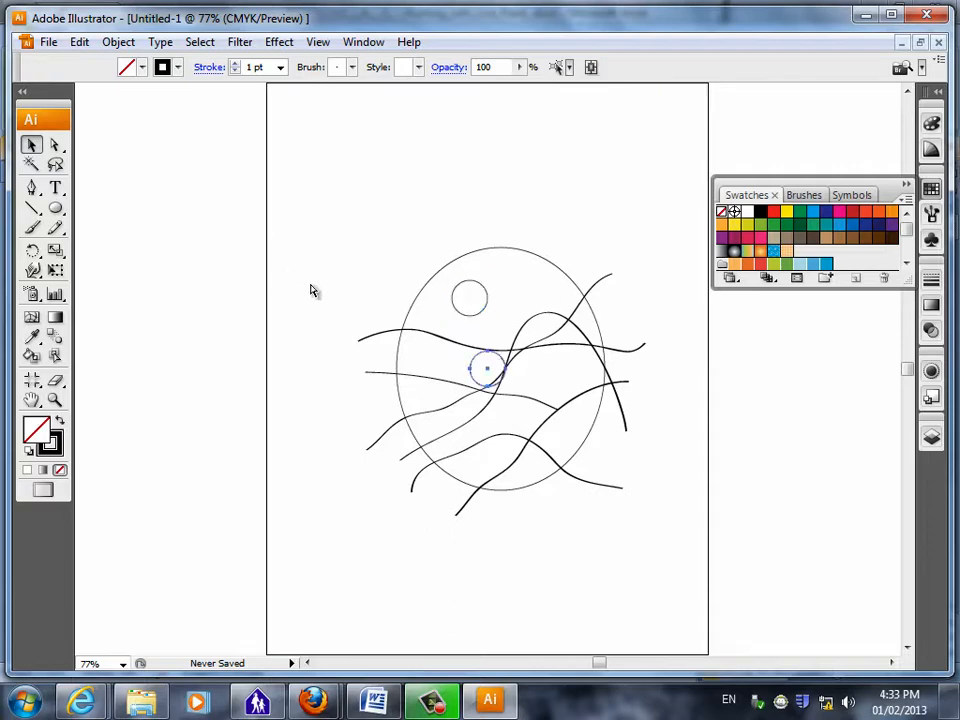
pyautogui.moveTo(497, 380); pyautogui.dragTo(507, 339)
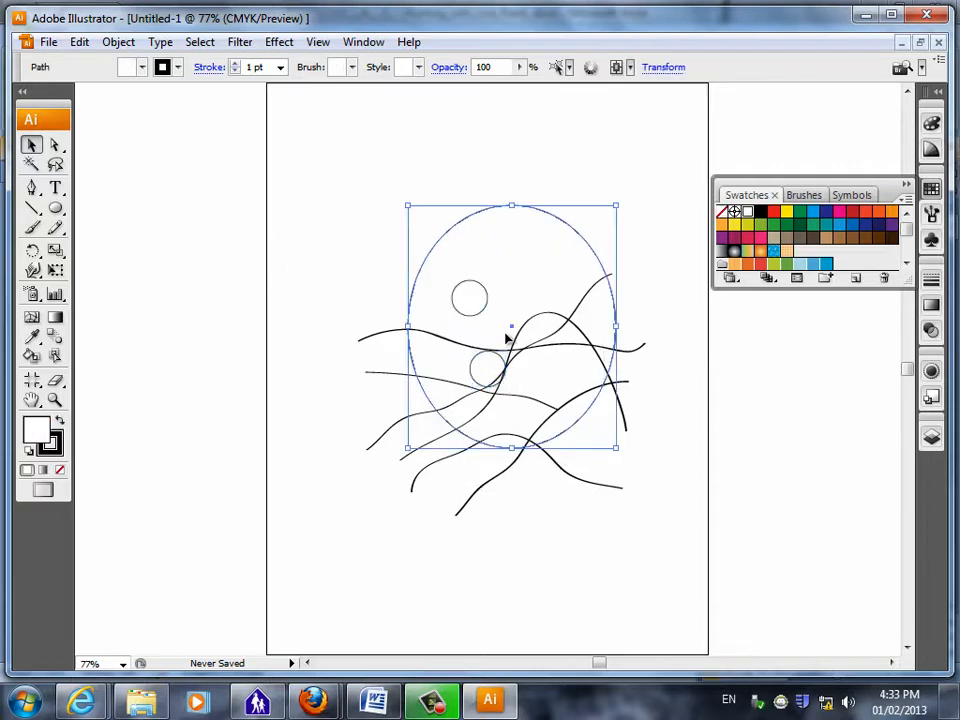
pyautogui.hotkey('ctrl', 'z')
pyautogui.click(503, 365)
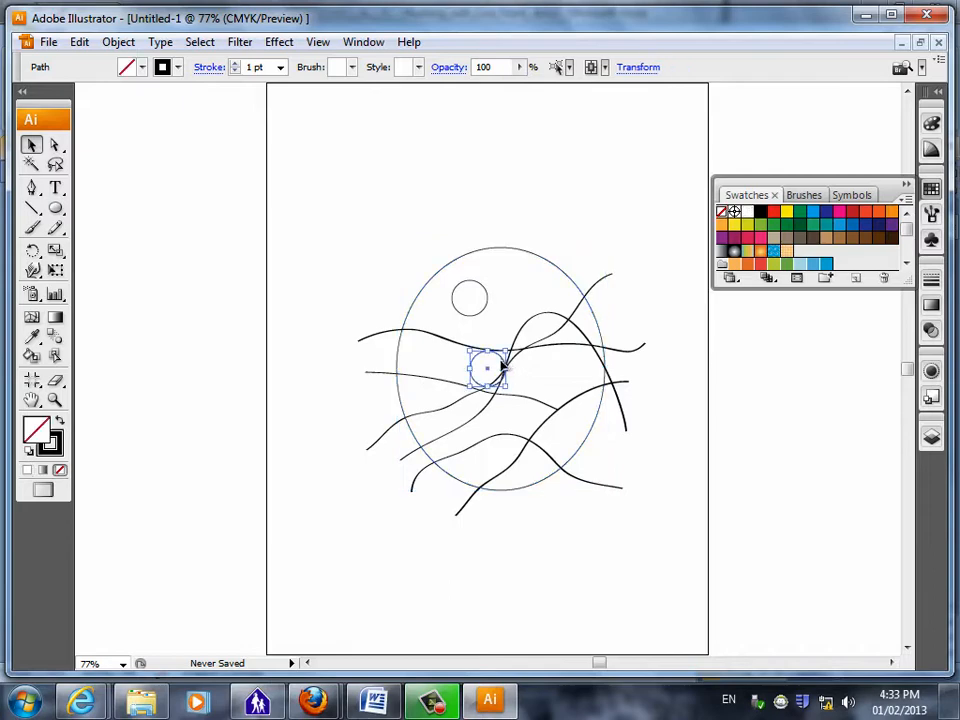
pyautogui.moveTo(503, 365); pyautogui.dragTo(502, 295)
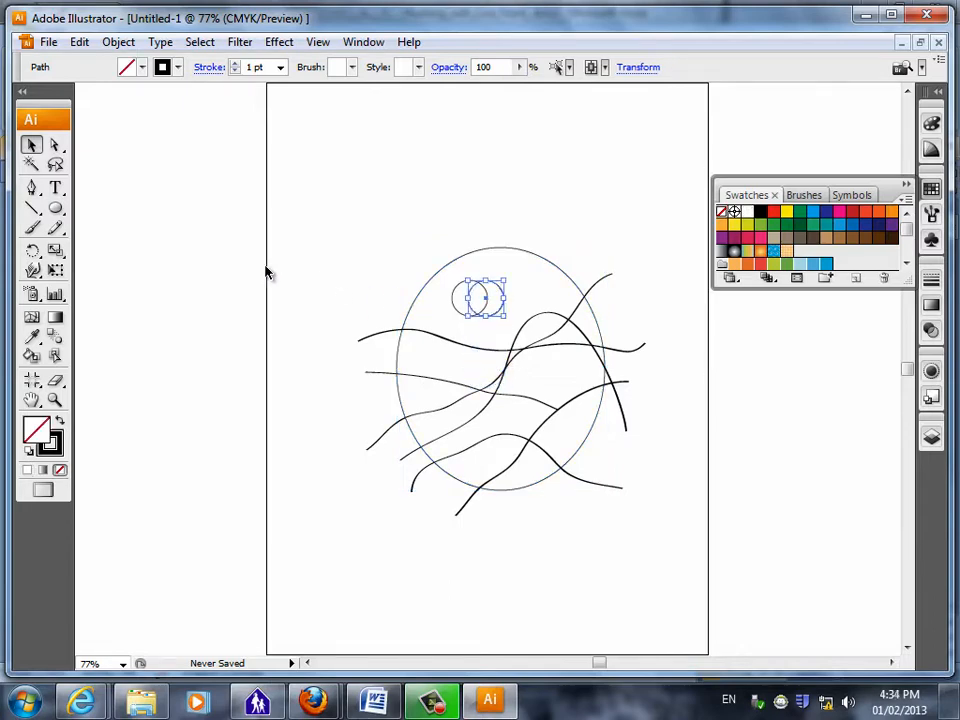
pyautogui.click(229, 280)
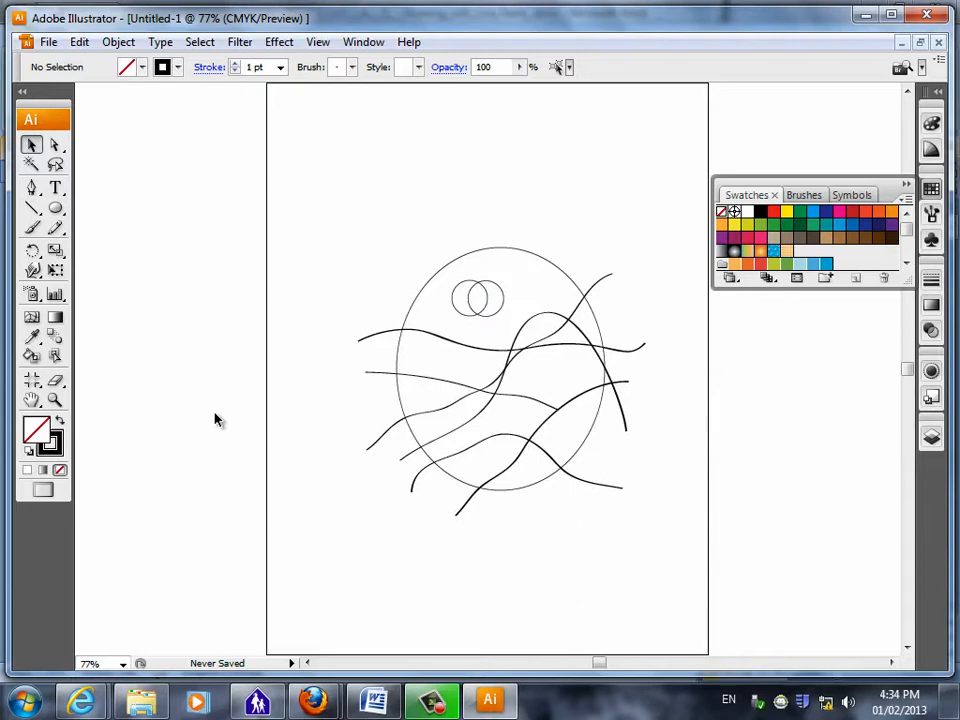
pyautogui.click(403, 370)
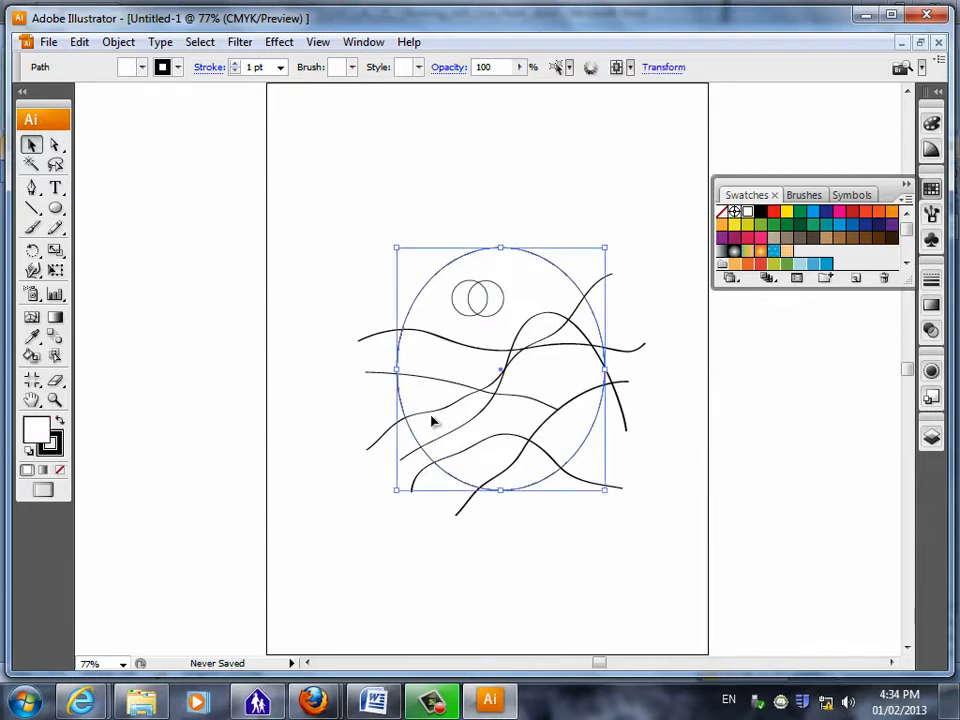
pyautogui.click(493, 390)
pyautogui.click(513, 347)
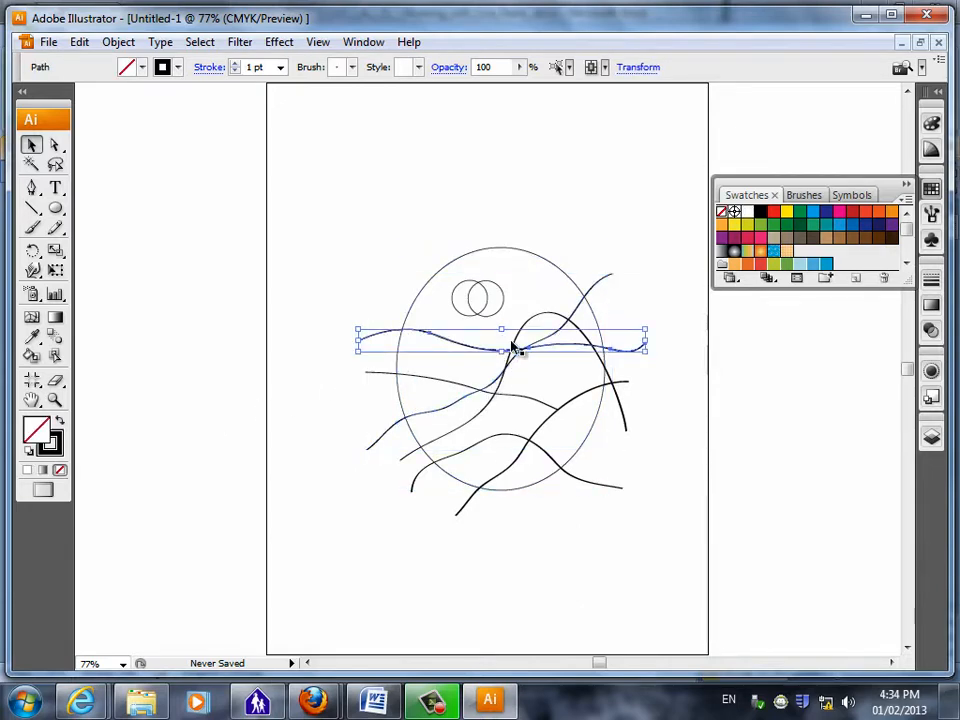
pyautogui.click(503, 290)
pyautogui.click(348, 240)
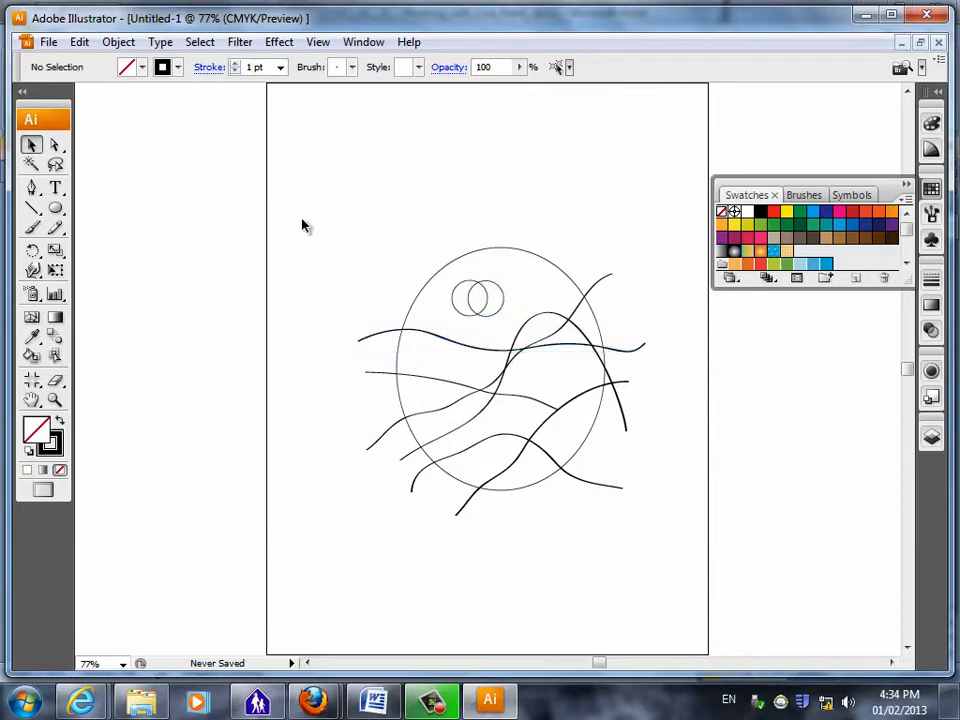
# Select the whole drawing and convert it into a Live Paint group, turning off further display of the appearance warning.
pyautogui.moveTo(291, 149); pyautogui.dragTo(378, 280)
pyautogui.moveTo(301, 178)
pyautogui.mouseDown()
pyautogui.moveTo(411, 292)
pyautogui.moveTo(583, 430)
pyautogui.moveTo(691, 563)
pyautogui.mouseUp()
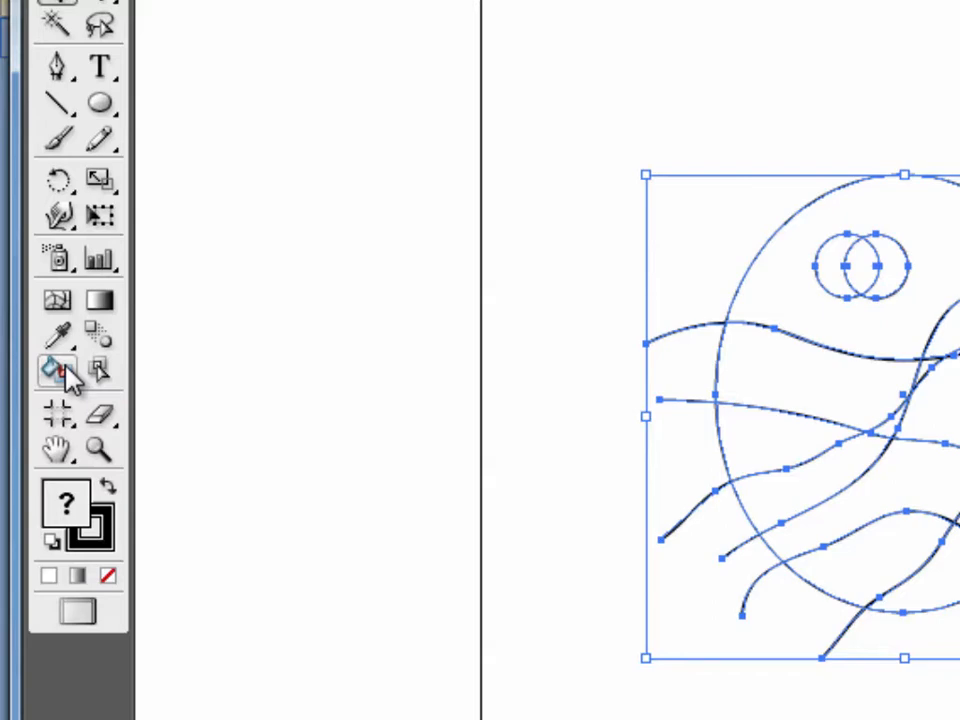
pyautogui.click(60, 370)
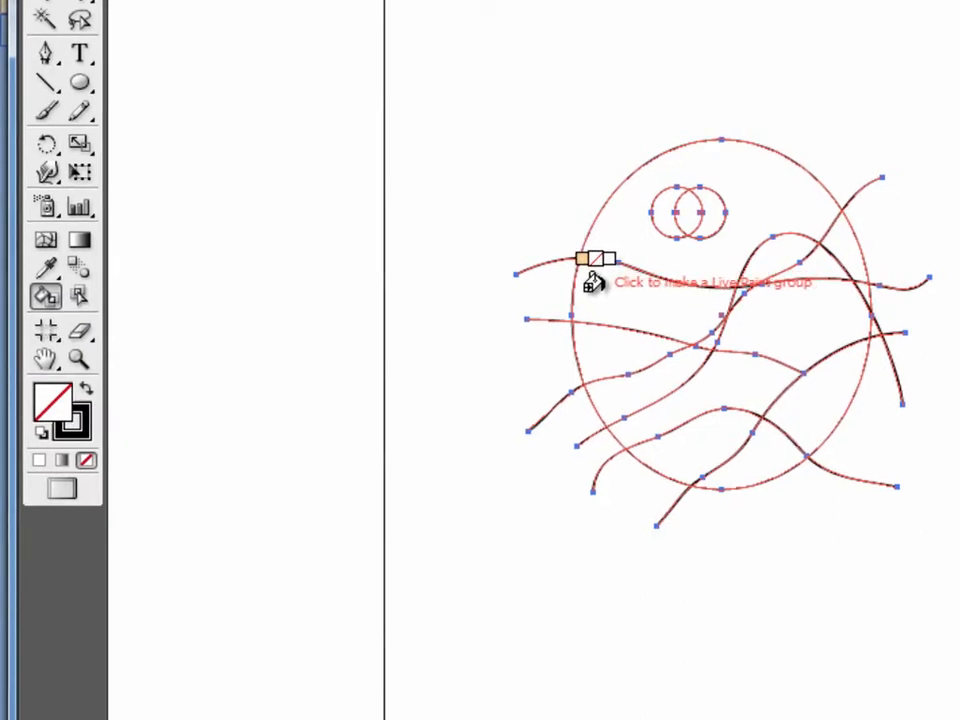
pyautogui.click(593, 283)
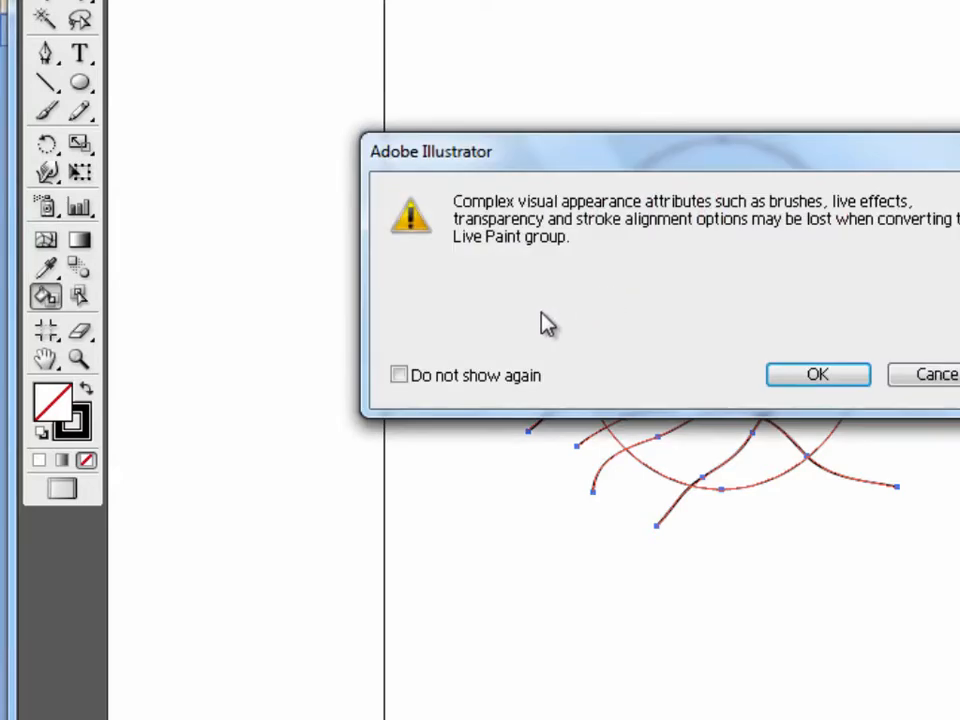
pyautogui.click(399, 375)
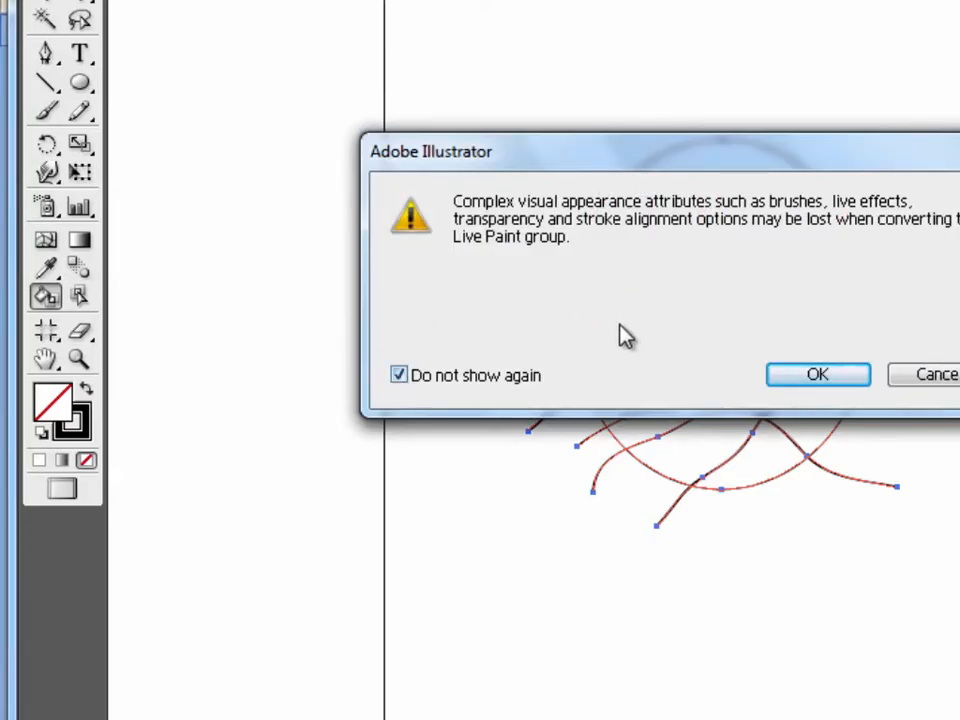
pyautogui.click(864, 381)
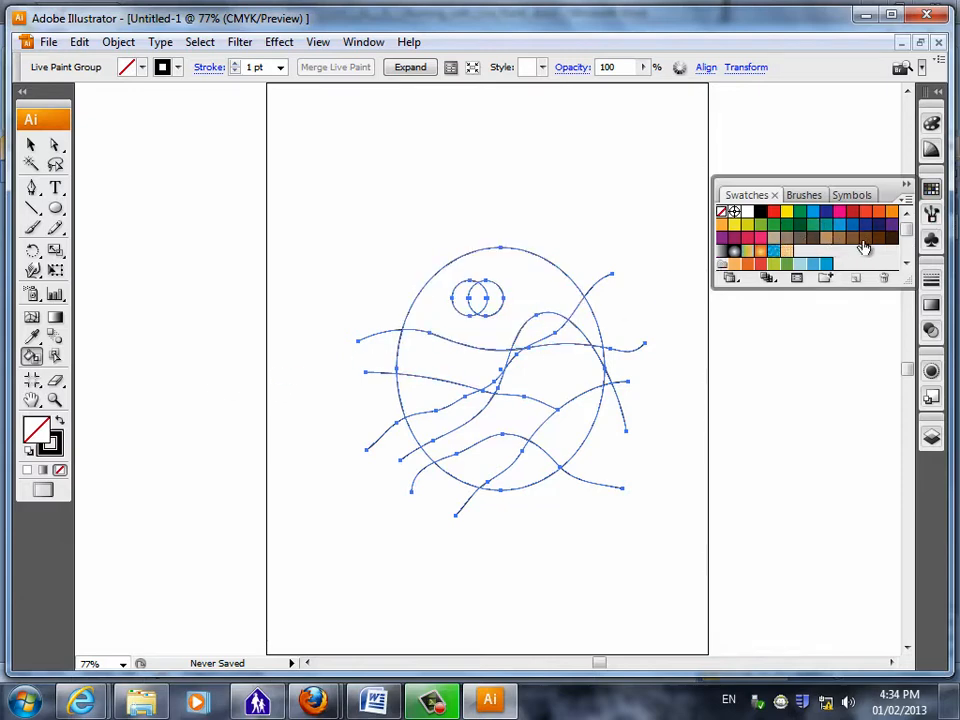
# Fill the curved band at the oval's lower left with green and recolour it using the next darker green swatch.
pyautogui.click(773, 226)
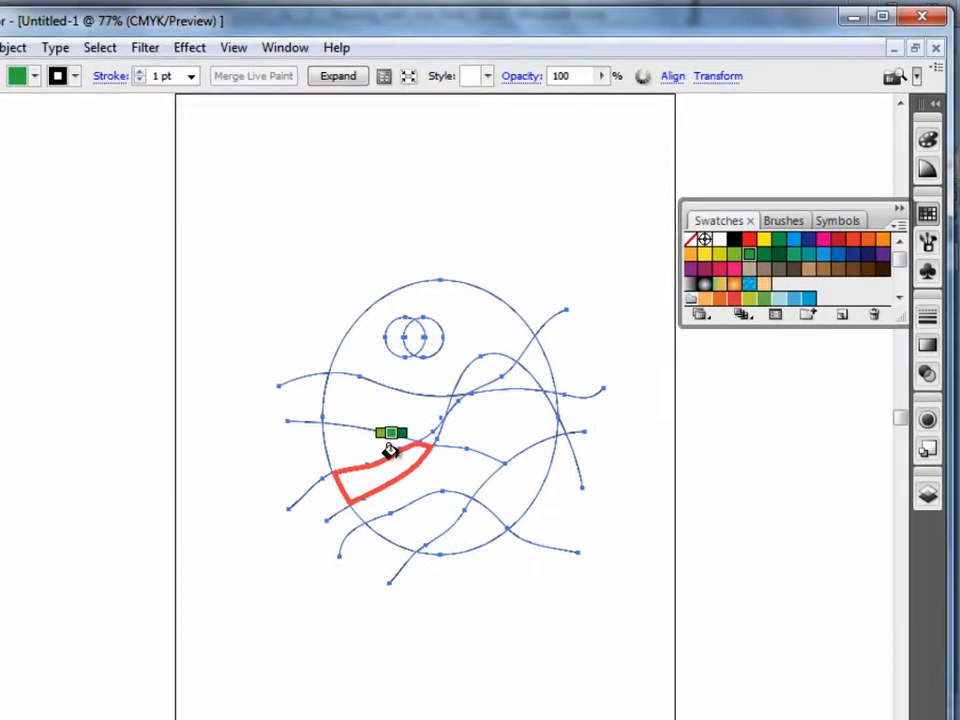
pyautogui.click(455, 398)
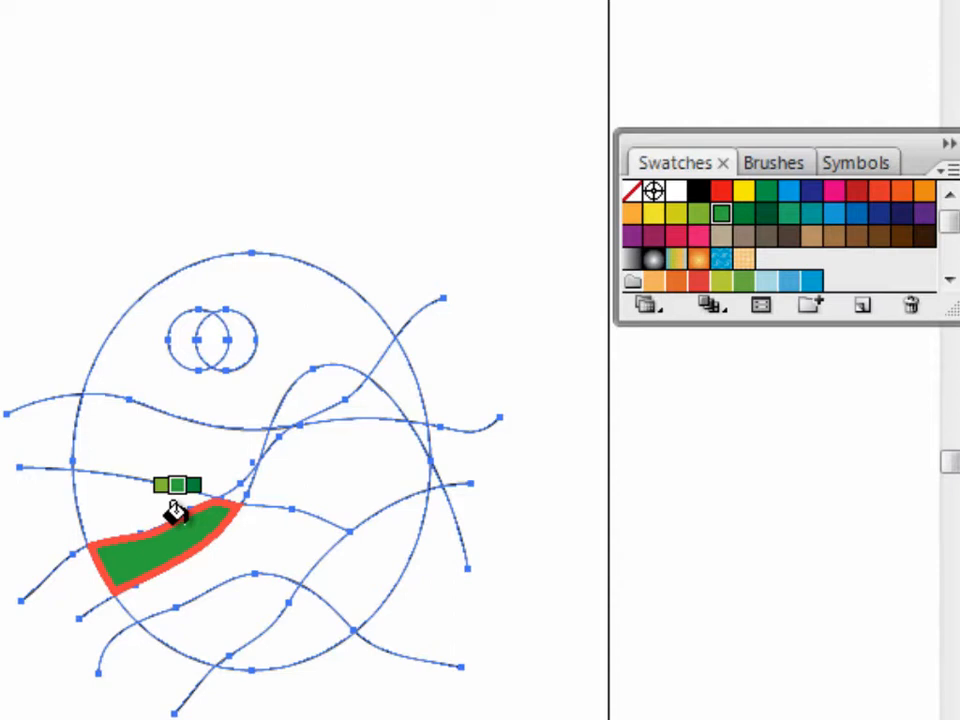
pyautogui.press('Right')
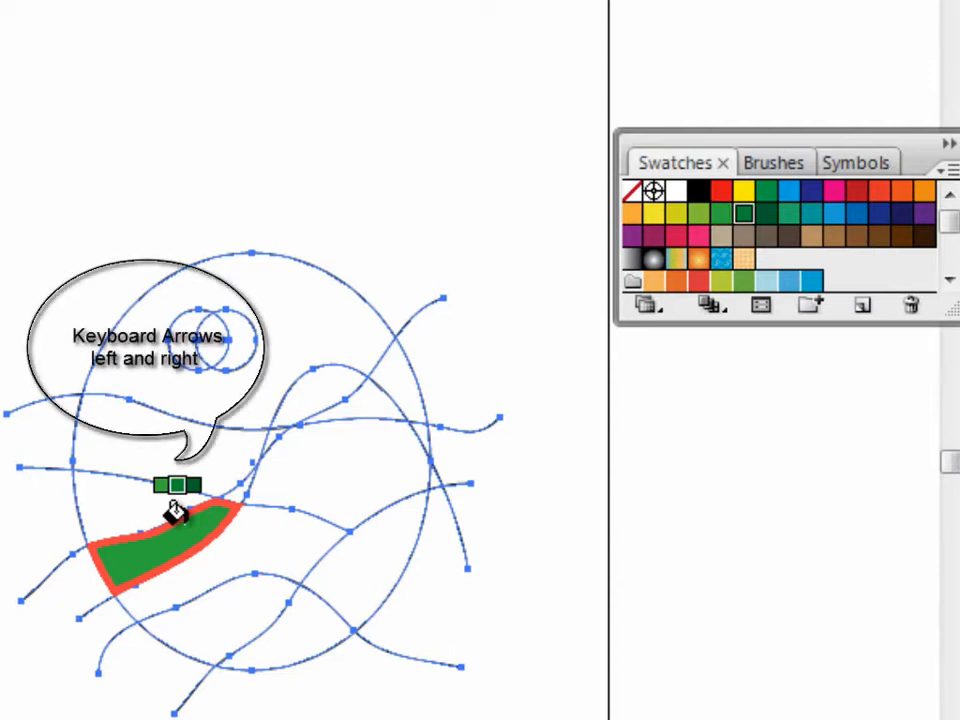
pyautogui.click(175, 511)
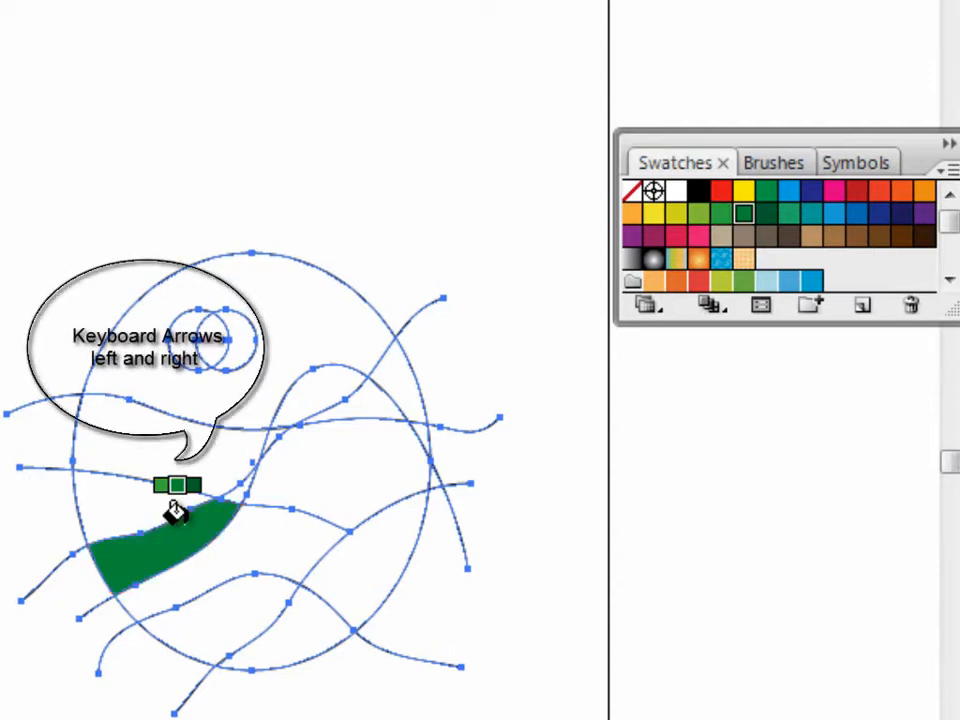
# Fill the long band below the first filled band, running toward the oval's lower right, with the darkest green swatch.
pyautogui.press('Left')
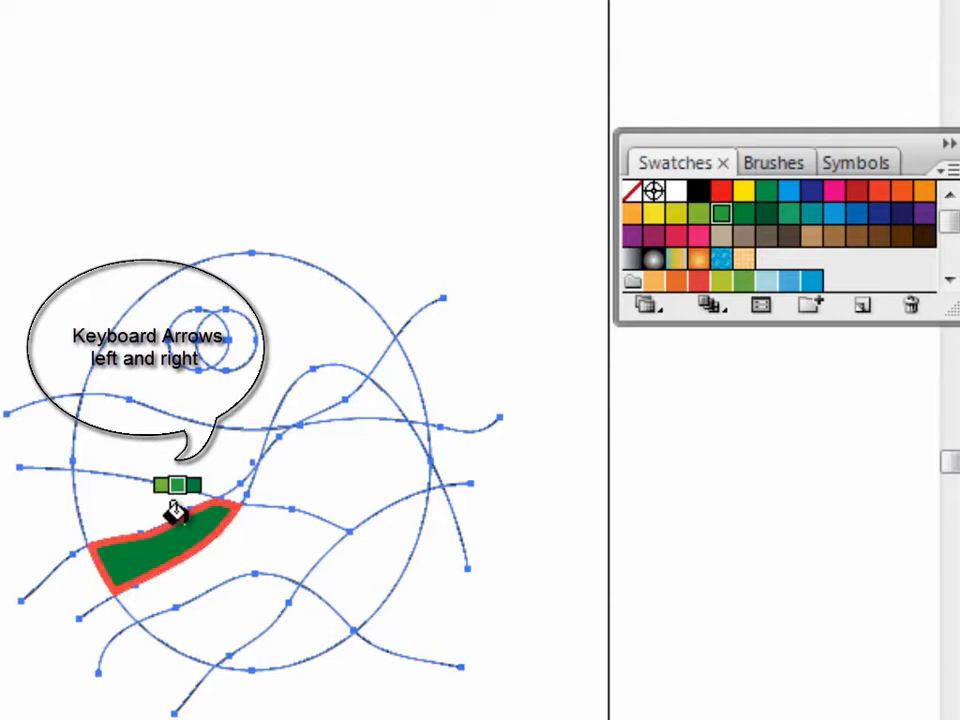
pyautogui.press('Right')
pyautogui.click(262, 525)
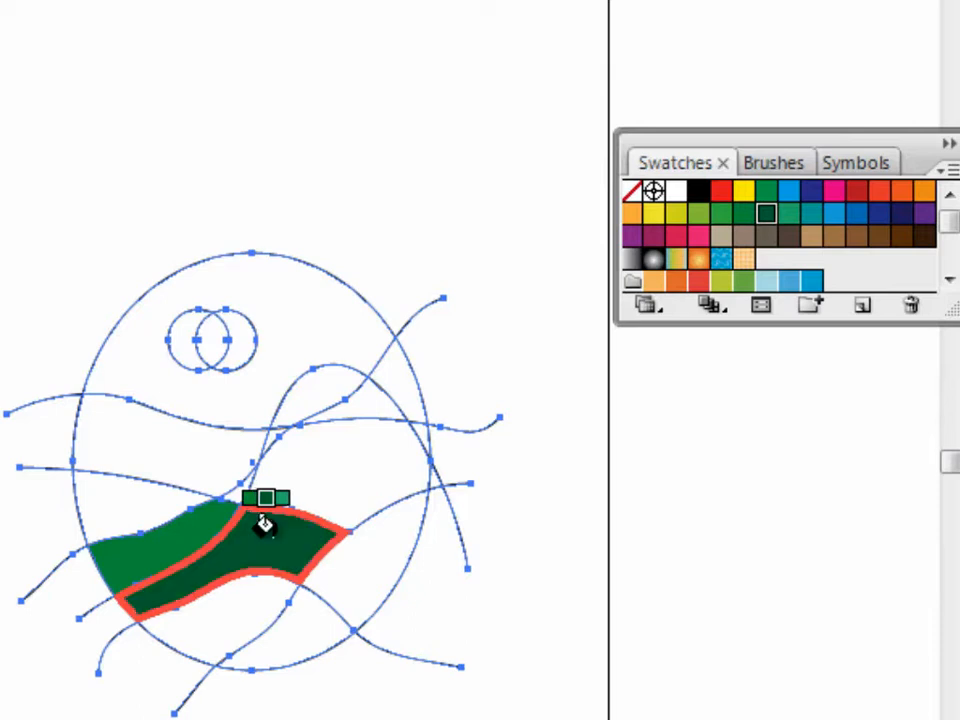
# Fill the large area at the oval's middle right with light green and the upper left band with medium green.
pyautogui.press('Left')
pyautogui.click(347, 453)
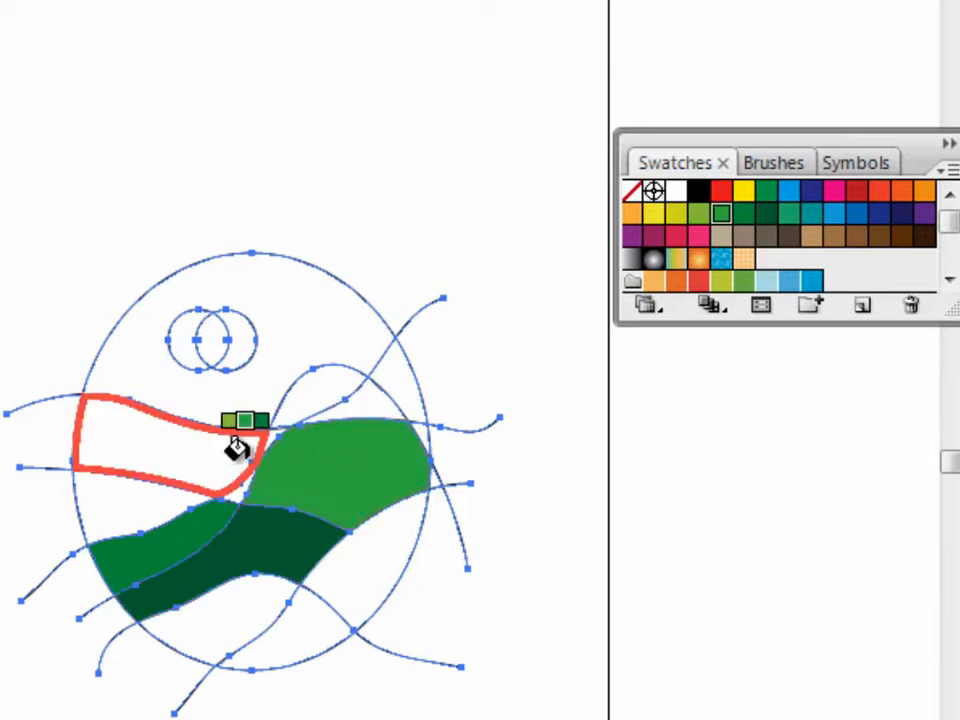
pyautogui.press('Right')
pyautogui.click(180, 448)
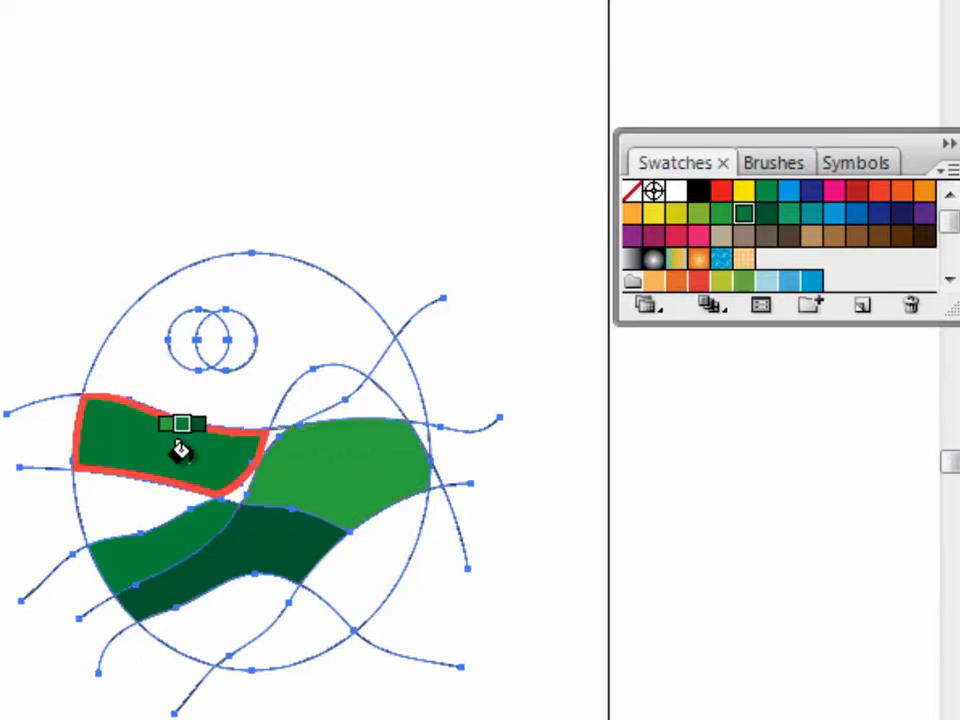
# Cycle through the swatch rows to dark blue and fill the oval's large upper area around the two small circles.
pyautogui.press('Up')
pyautogui.press('Up')
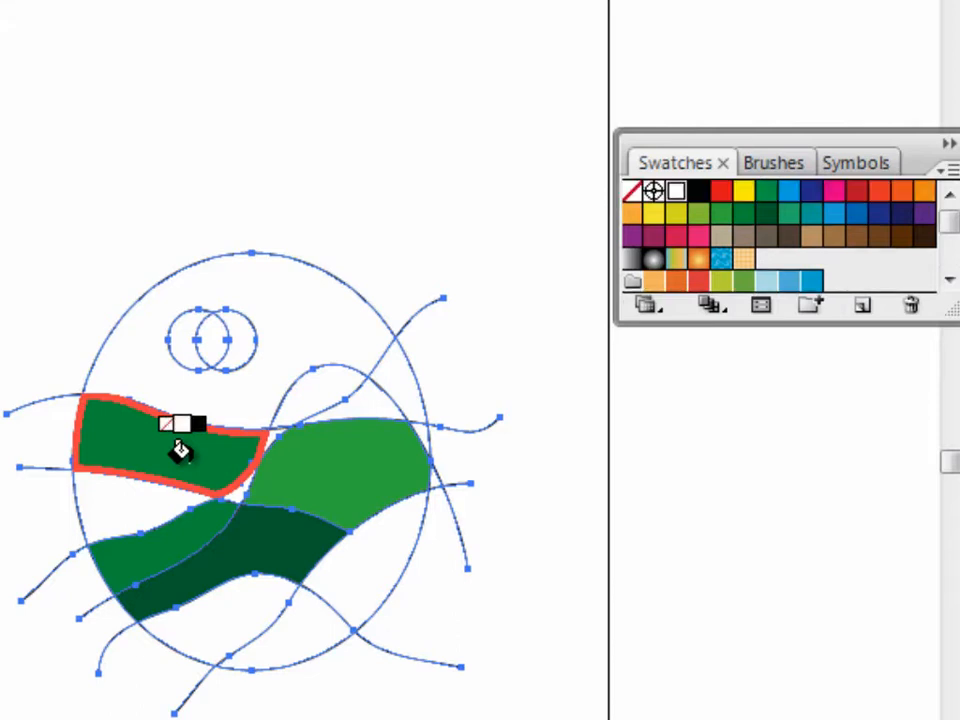
pyautogui.press('Right')
pyautogui.press('Right')
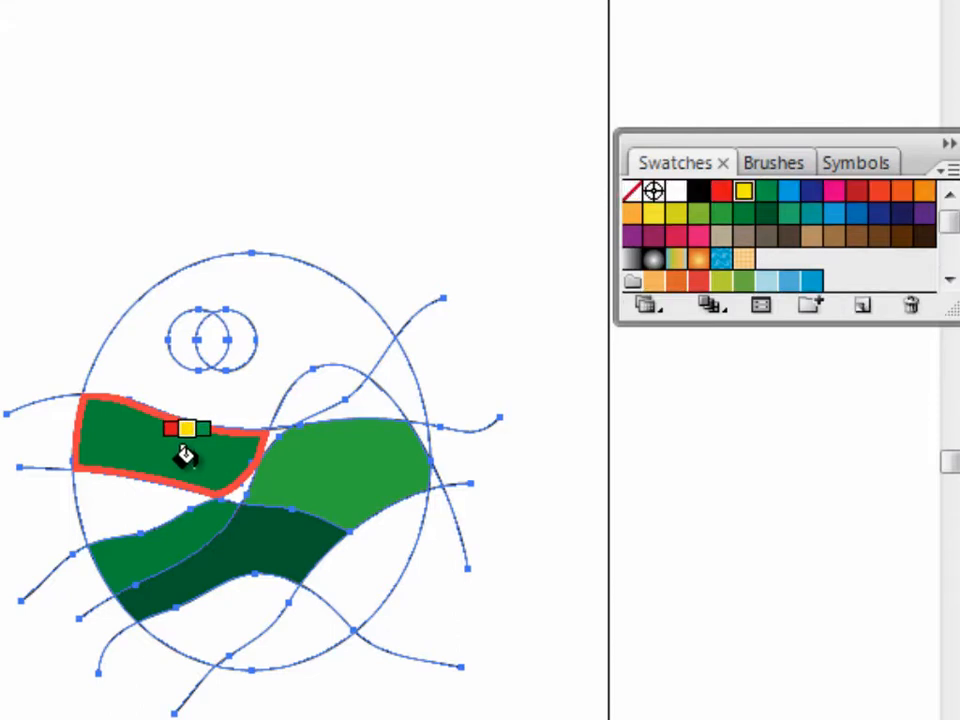
pyautogui.press('Right')
pyautogui.press('Right')
pyautogui.press('Right')
pyautogui.press('Right')
pyautogui.press('Left')
pyautogui.press('Right')
pyautogui.press('Right')
pyautogui.press('Right')
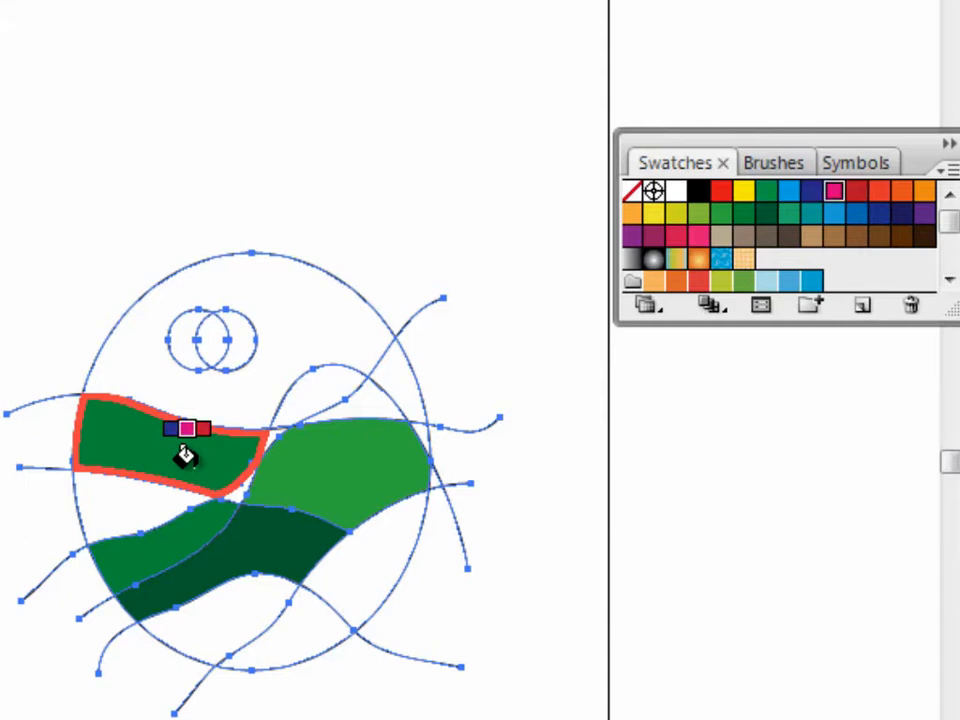
pyautogui.press('Left')
pyautogui.press('Left')
pyautogui.press('Left')
pyautogui.press('Right')
pyautogui.press('Right')
pyautogui.press('Right')
pyautogui.press('Left')
pyautogui.press('Left')
pyautogui.press('Right')
pyautogui.press('Left')
pyautogui.press('Right')
pyautogui.press('Right')
pyautogui.press('Left')
pyautogui.press('Right')
pyautogui.press('Right')
pyautogui.press('Left')
pyautogui.press('Left')
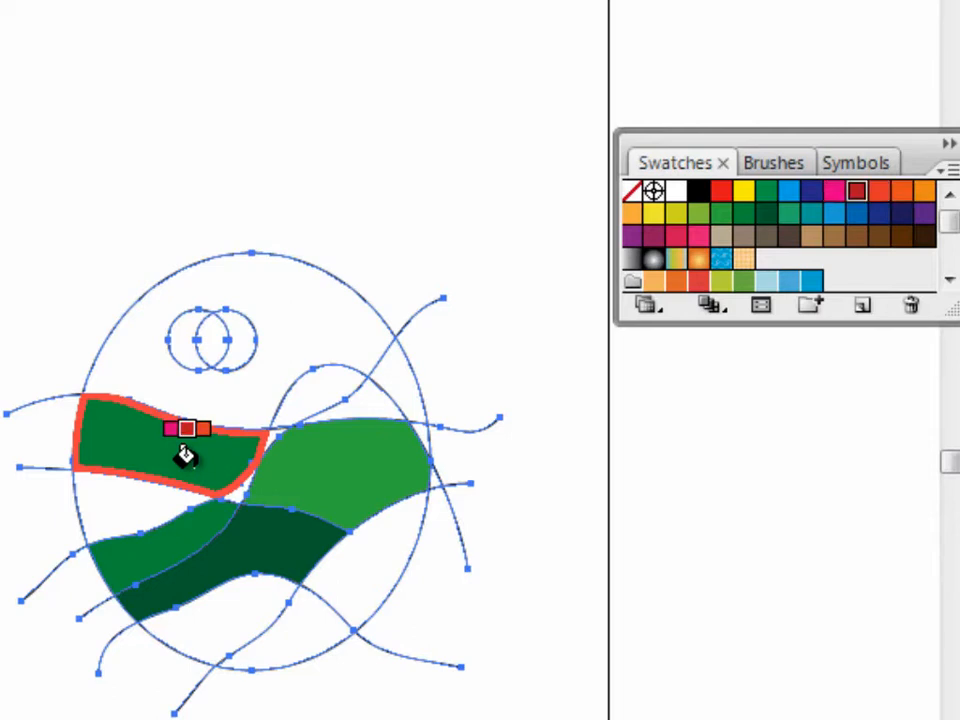
pyautogui.press('Left')
pyautogui.press('Left')
pyautogui.press('Left')
pyautogui.press('Right')
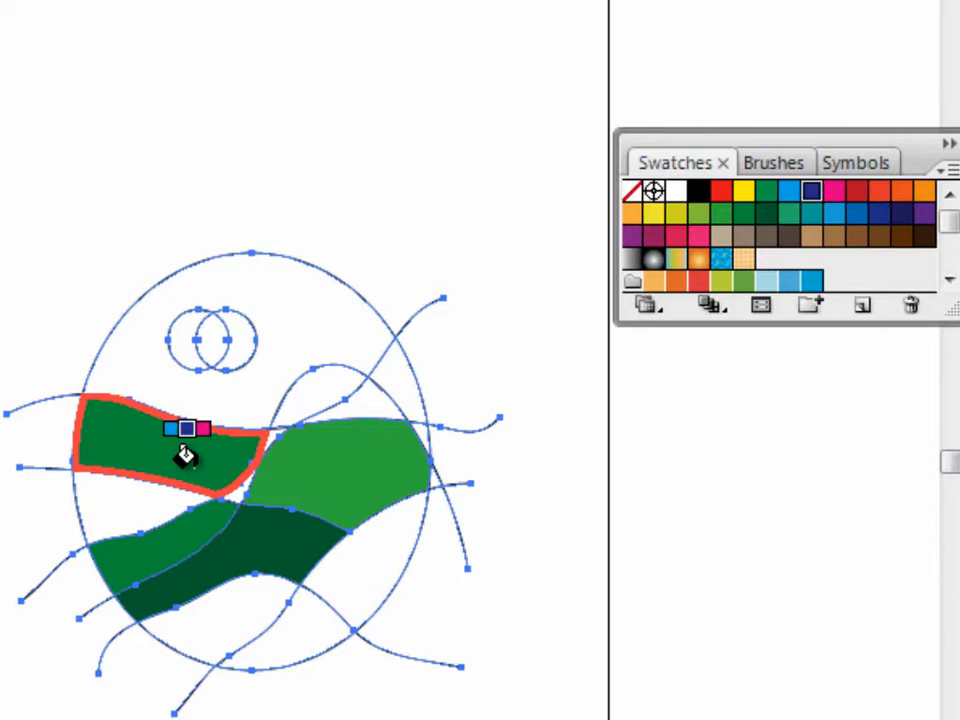
pyautogui.click(213, 405)
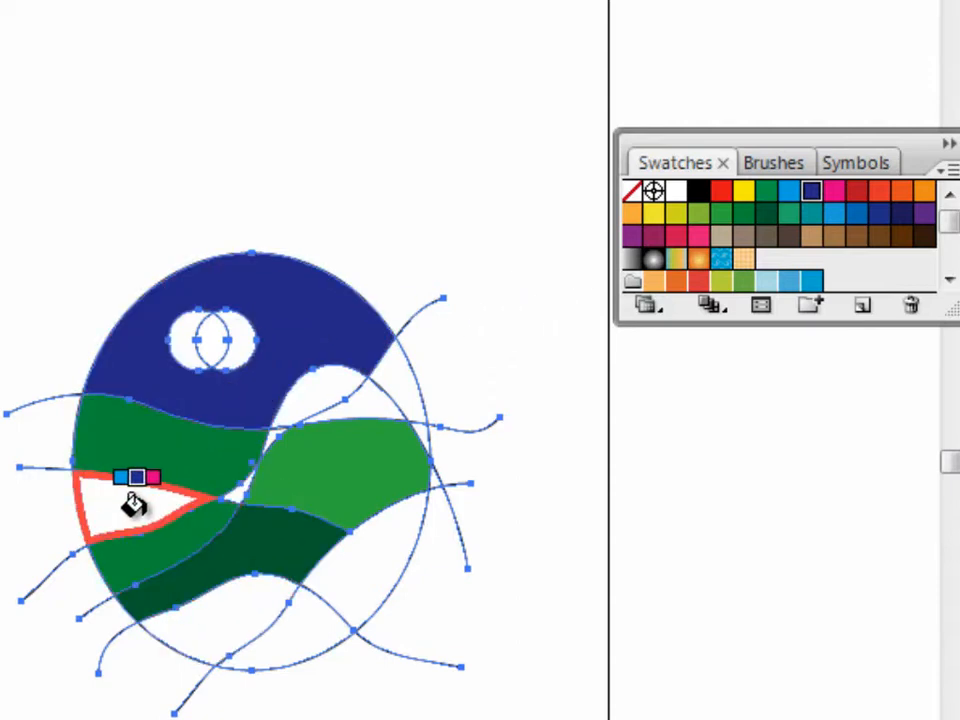
# Fill the wedge at the oval's left edge with the yellow-green swatch.
pyautogui.press('Left')
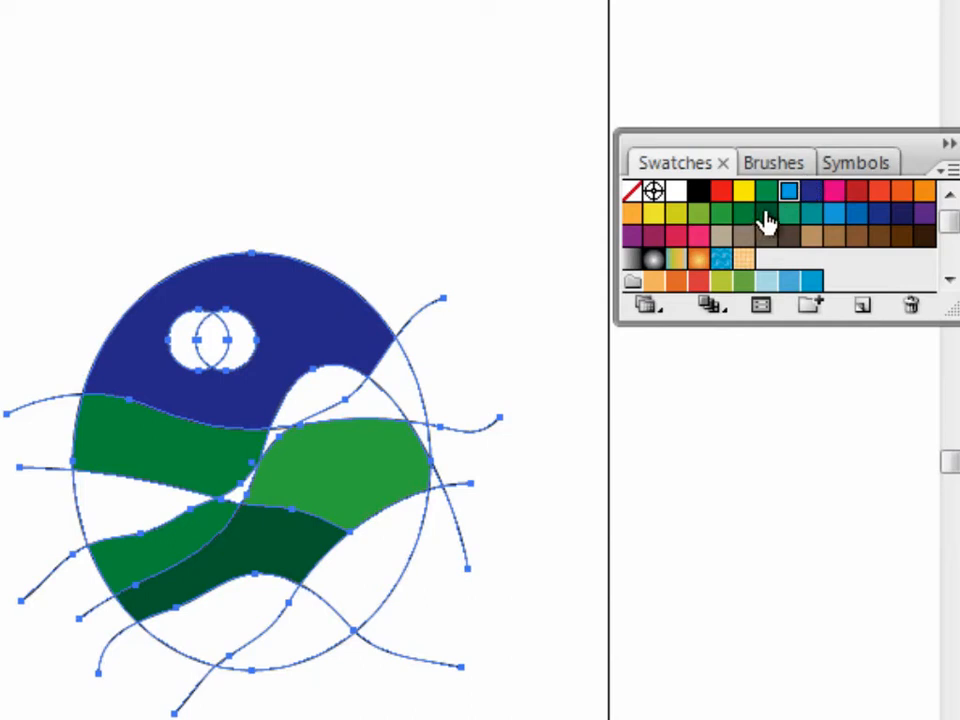
pyautogui.click(698, 213)
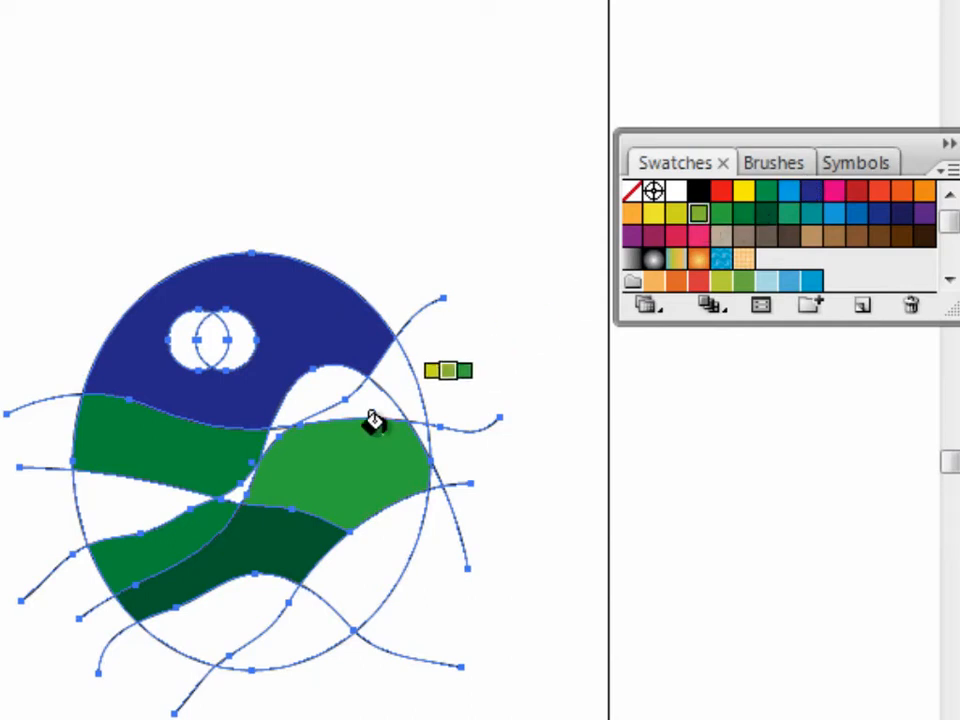
pyautogui.click(118, 497)
# Fill the oval's lower right area with medium green and its two bottom areas with light green and dark blue.
pyautogui.press('Right')
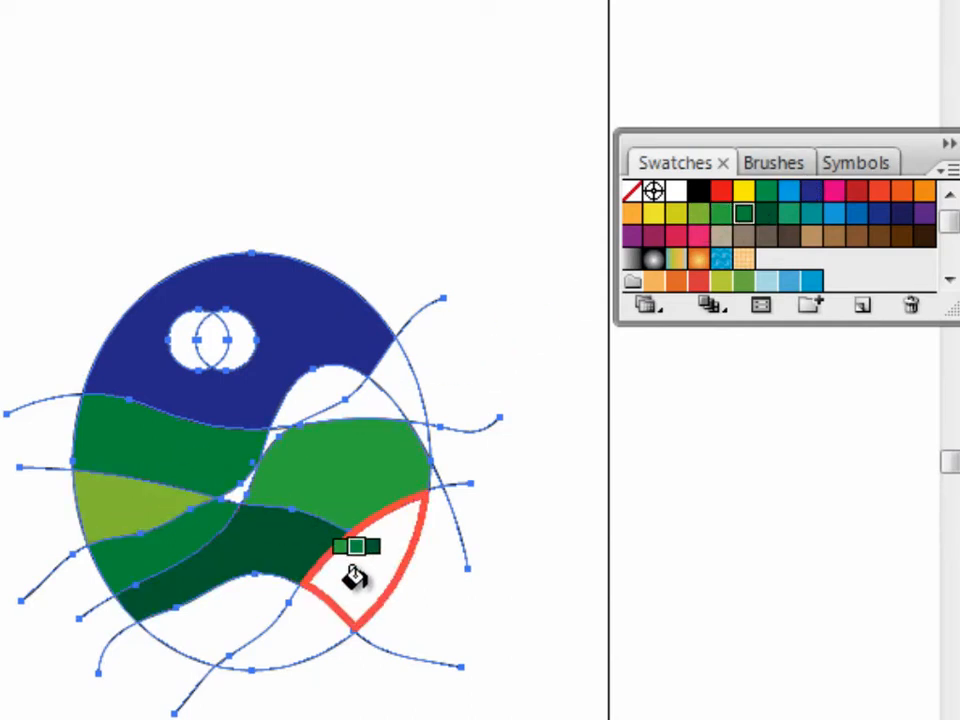
pyautogui.click(352, 572)
pyautogui.click(233, 624)
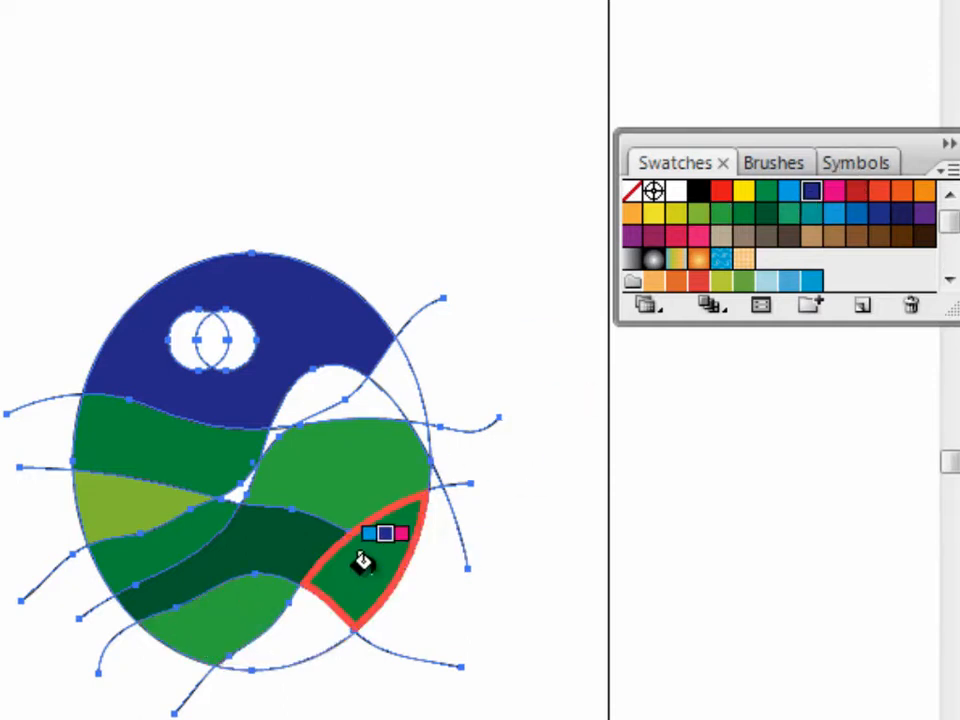
pyautogui.click(292, 625)
# Fill the small central sliver and the triangular area above the light green hill with light blue.
pyautogui.click(790, 192)
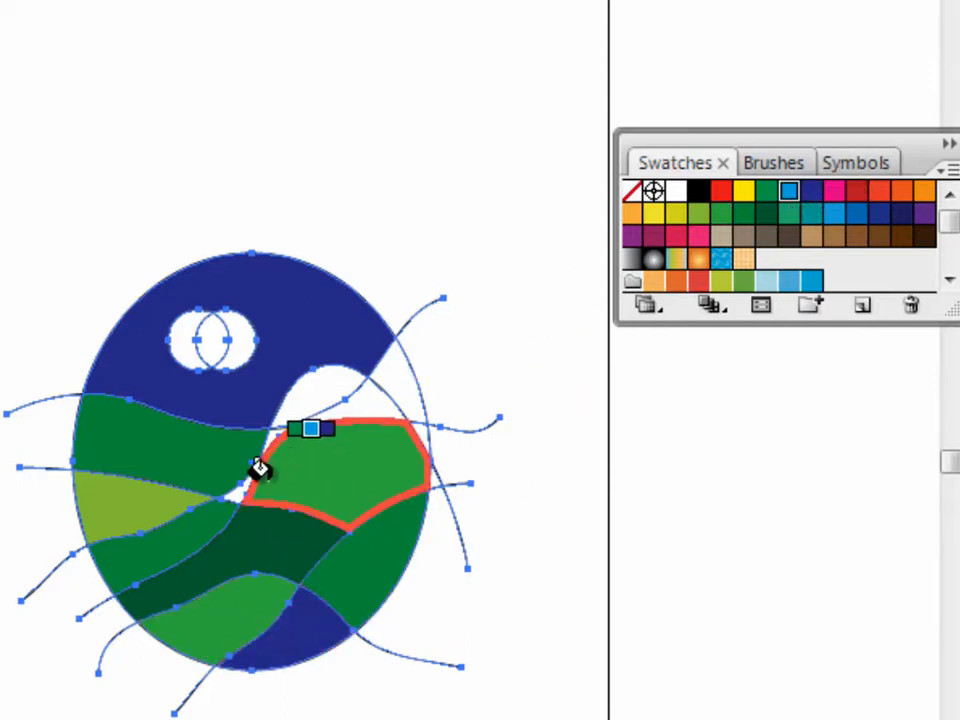
pyautogui.click(236, 489)
pyautogui.press('Right')
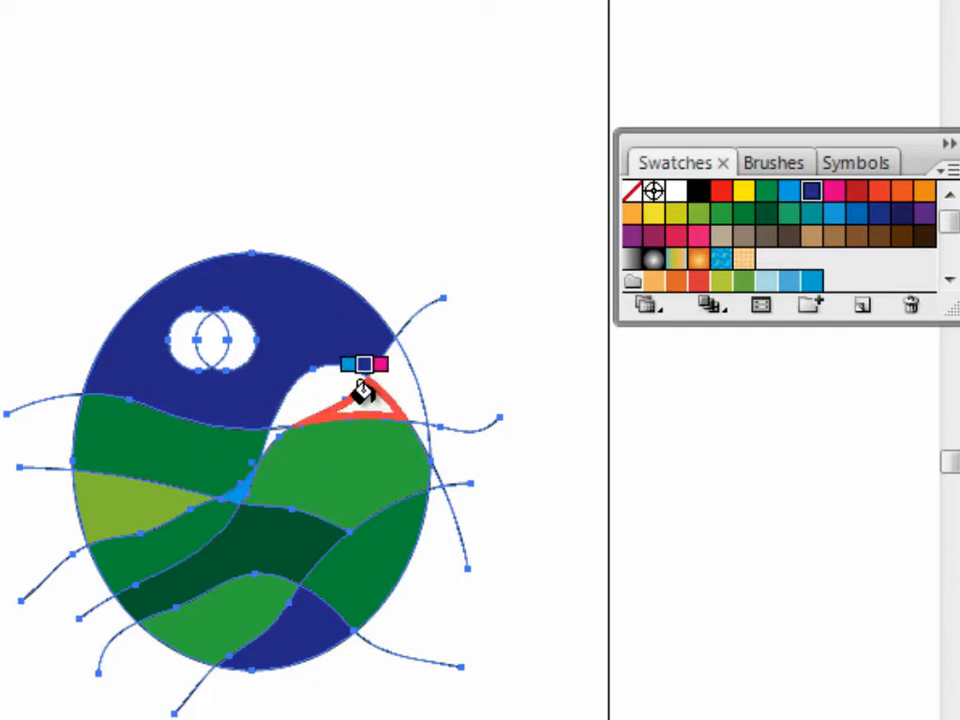
pyautogui.press('Left')
pyautogui.click(365, 395)
# Fill the rounded hump above the light blue triangle with yellow and the upper right edge area with green.
pyautogui.press('Left')
pyautogui.press('Left')
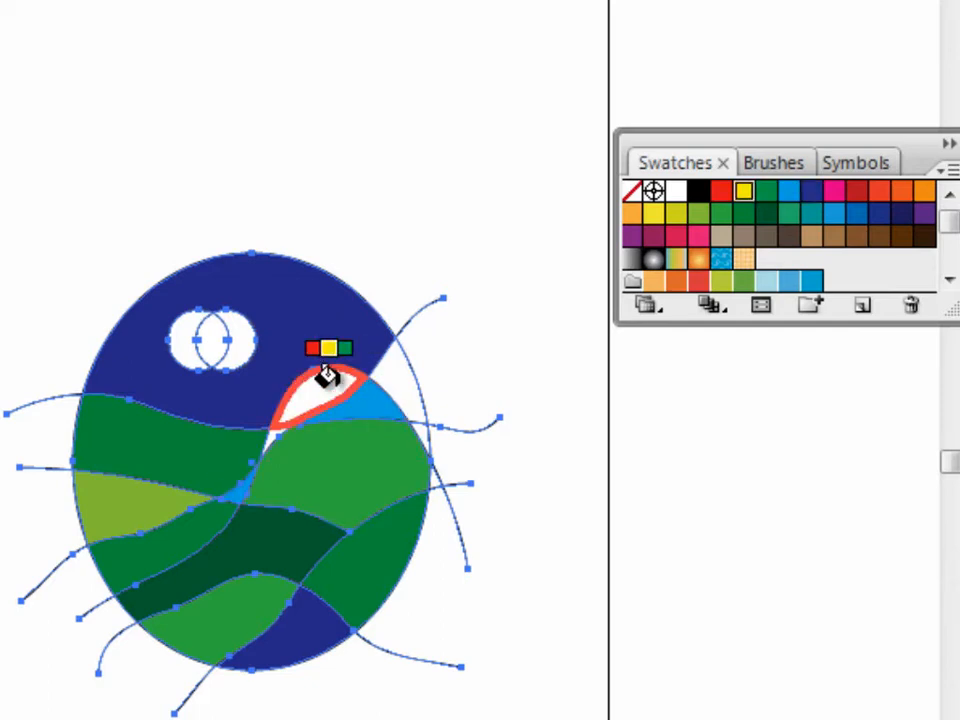
pyautogui.click(326, 375)
pyautogui.press('Right')
pyautogui.click(380, 362)
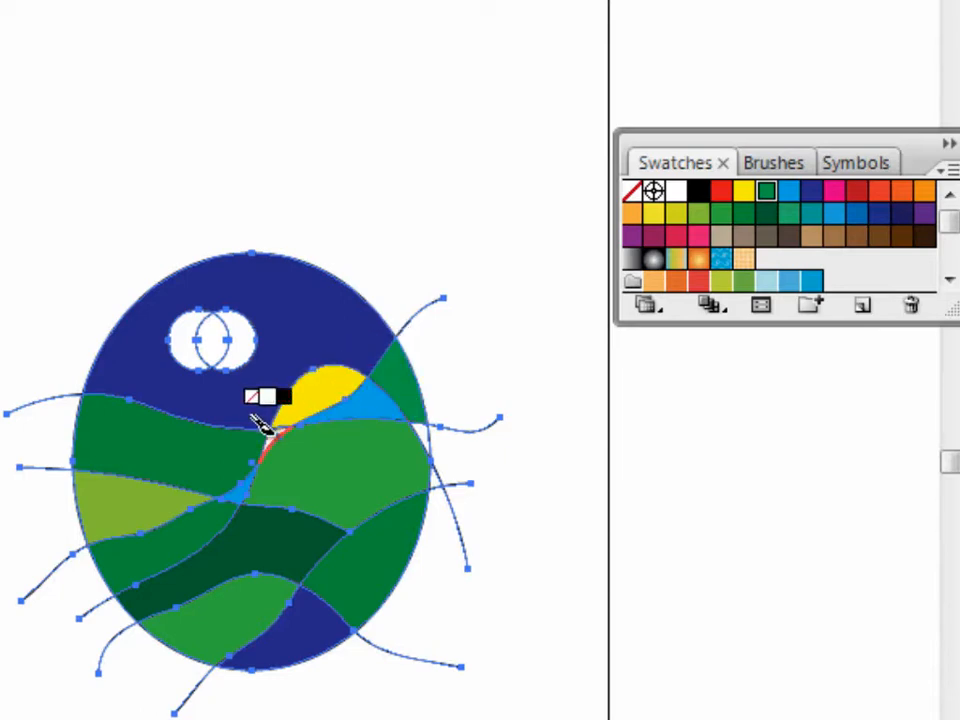
pyautogui.press('Right')
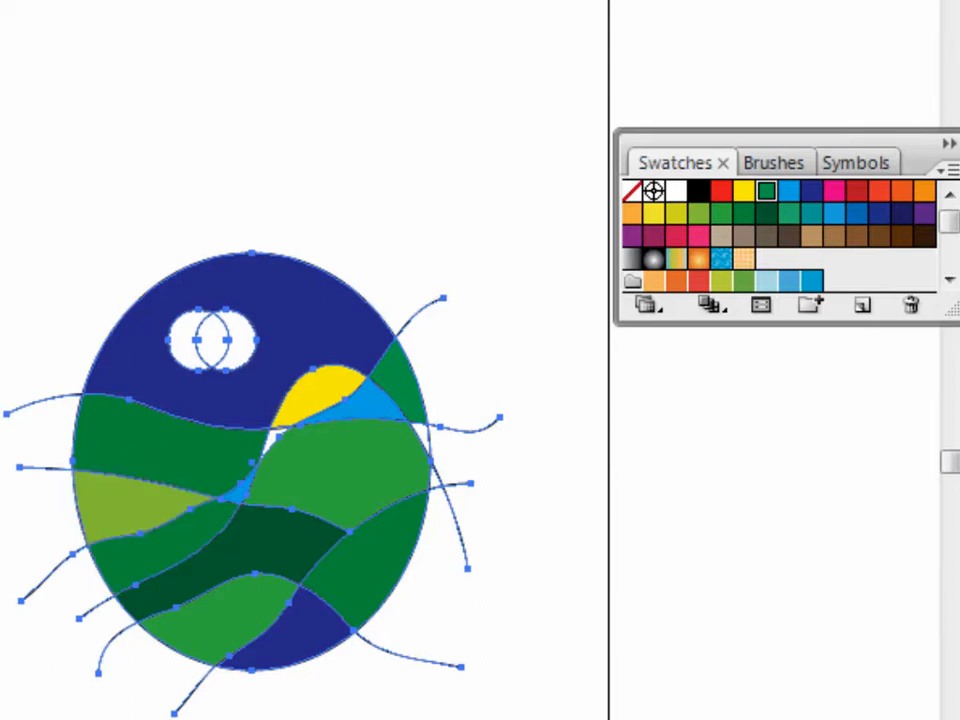
pyautogui.press('v')
pyautogui.moveTo(0, 176); pyautogui.dragTo(550, 719)
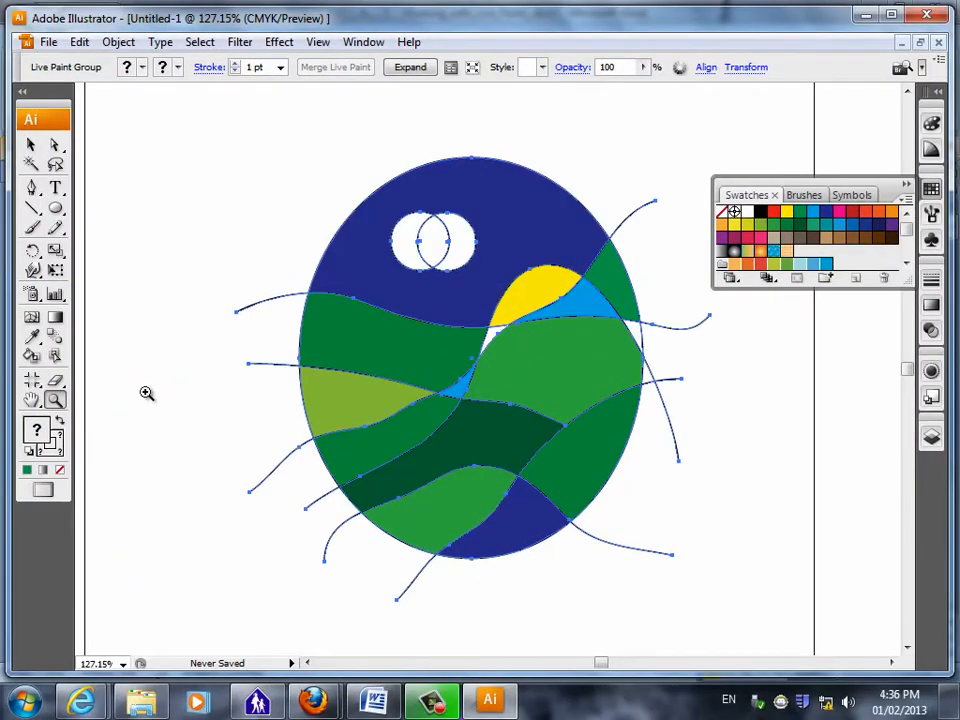
# Turn off Paint Strokes in the Live Paint Bucket options.
pyautogui.click(31, 355)
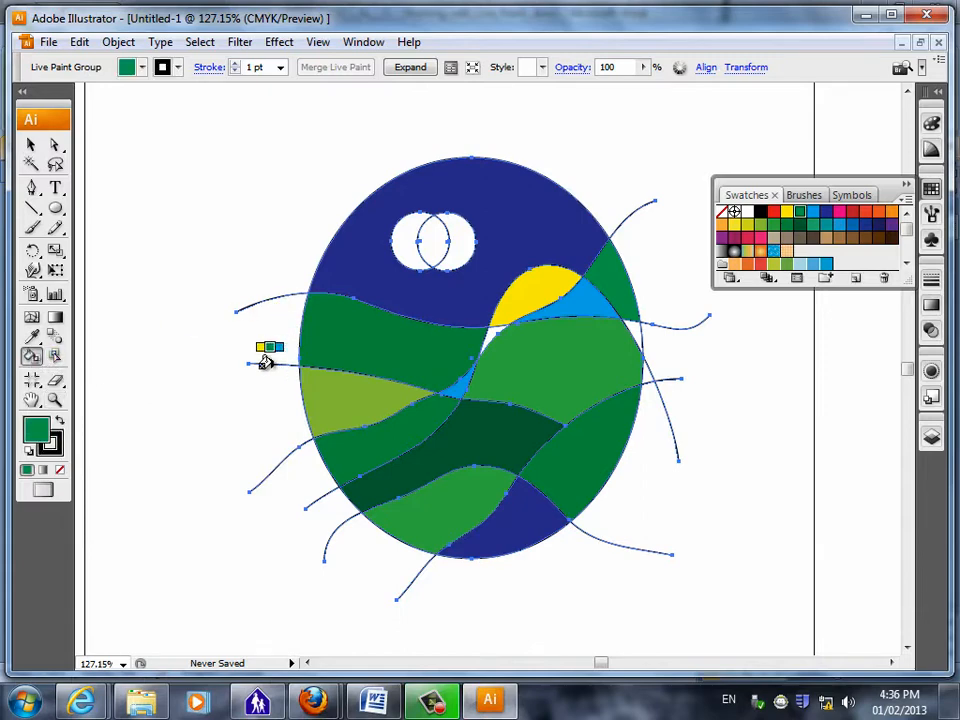
pyautogui.doubleClick(31, 358)
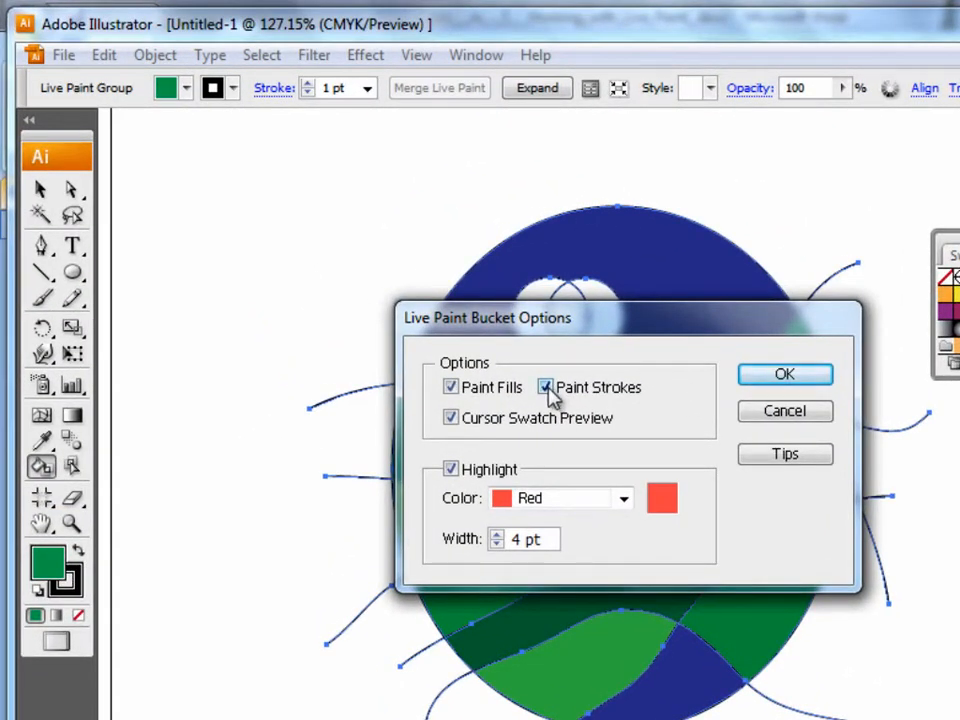
pyautogui.click(744, 375)
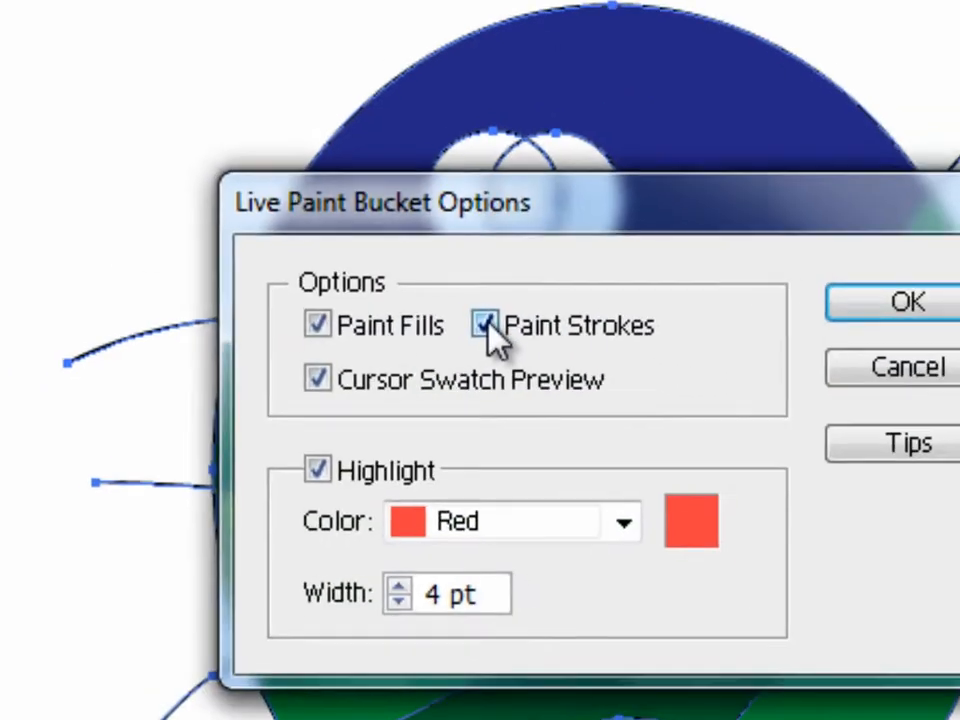
pyautogui.click(490, 326)
pyautogui.click(738, 300)
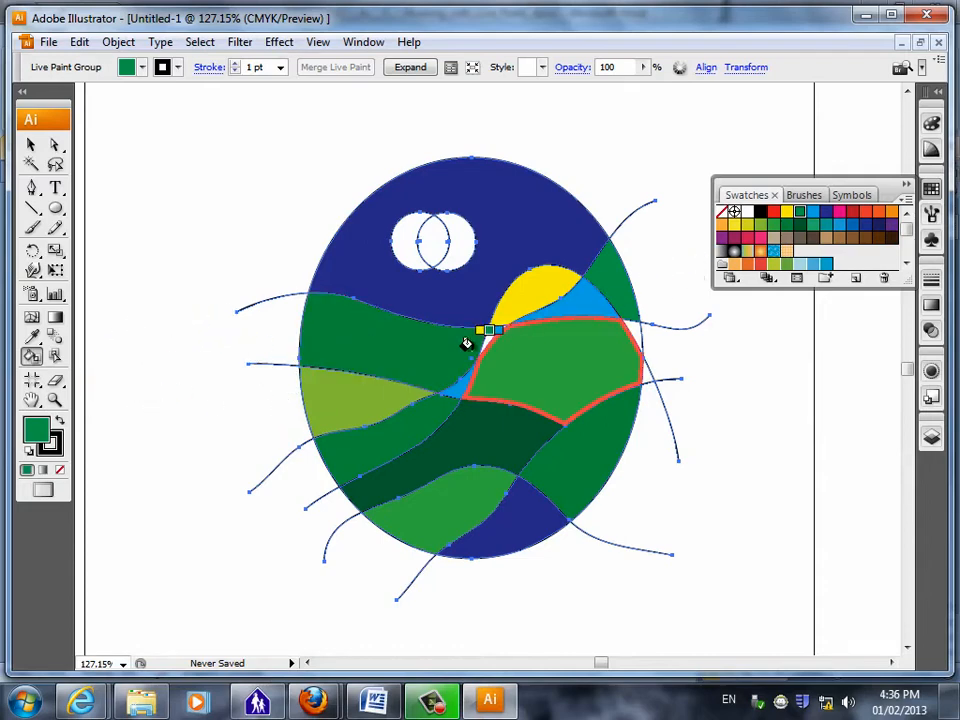
# Fill the two small remaining areas, near the centre and at the oval's right edge, with the orange-red swatch.
pyautogui.click(866, 218)
pyautogui.click(489, 332)
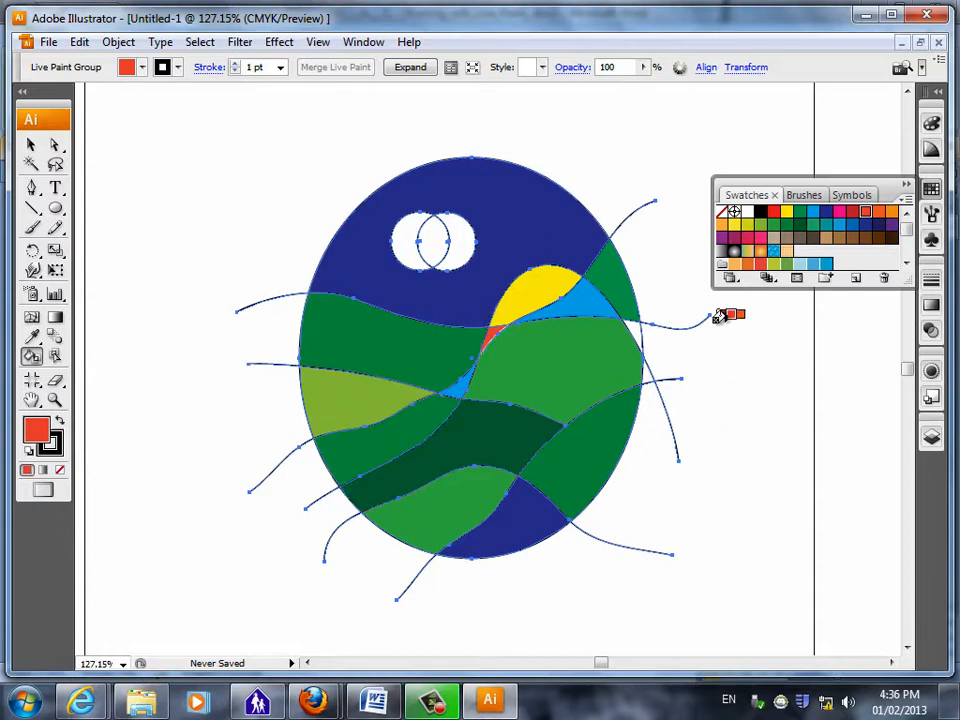
pyautogui.click(634, 327)
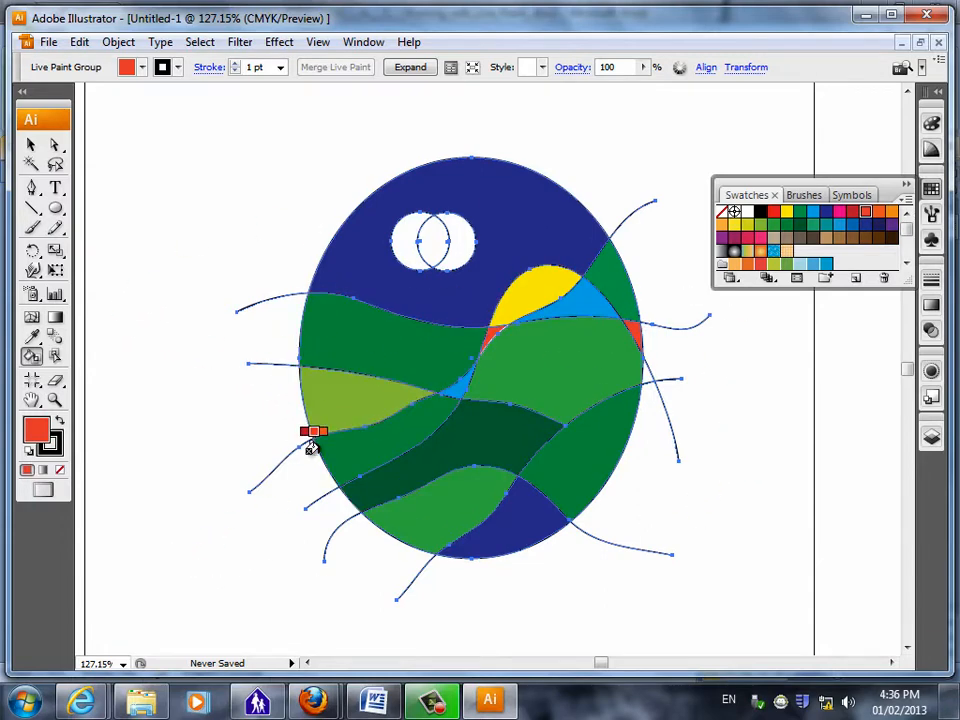
# Switch to the Live Paint tutorial in Word, examine the instructions for deleting unneeded lines, and return to Illustrator.
pyautogui.click(378, 700)
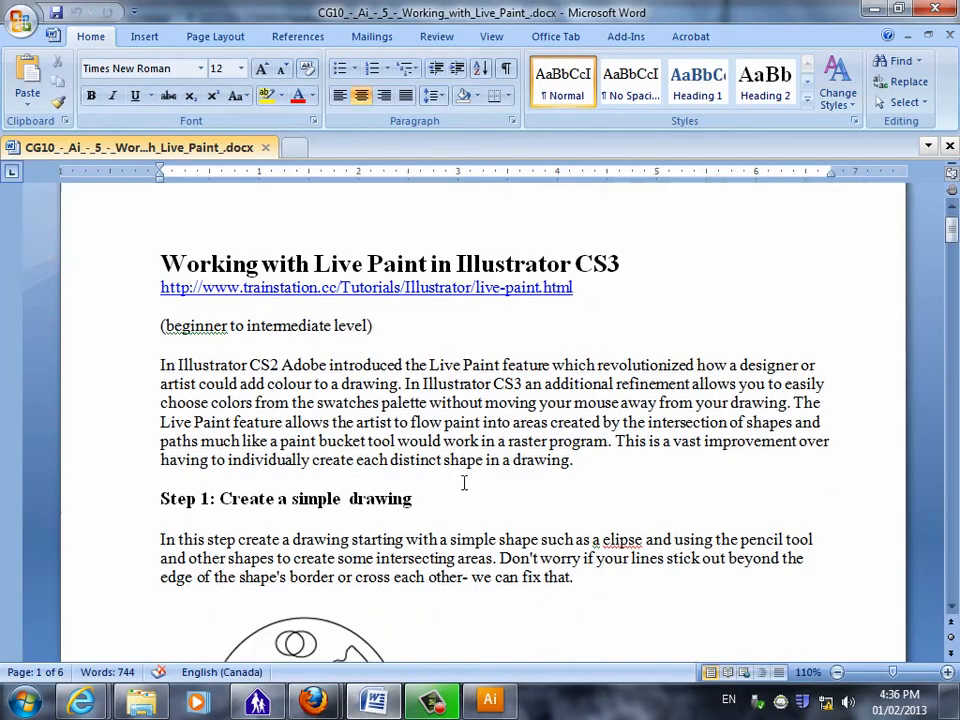
pyautogui.scroll(-15, 463, 483)
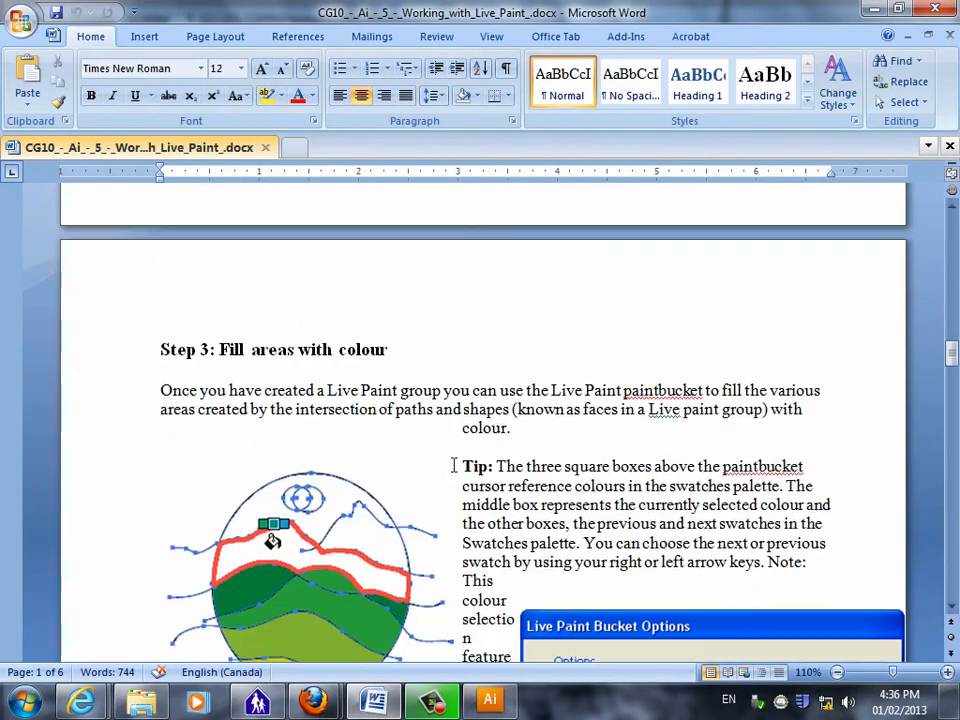
pyautogui.scroll(-20, 453, 466)
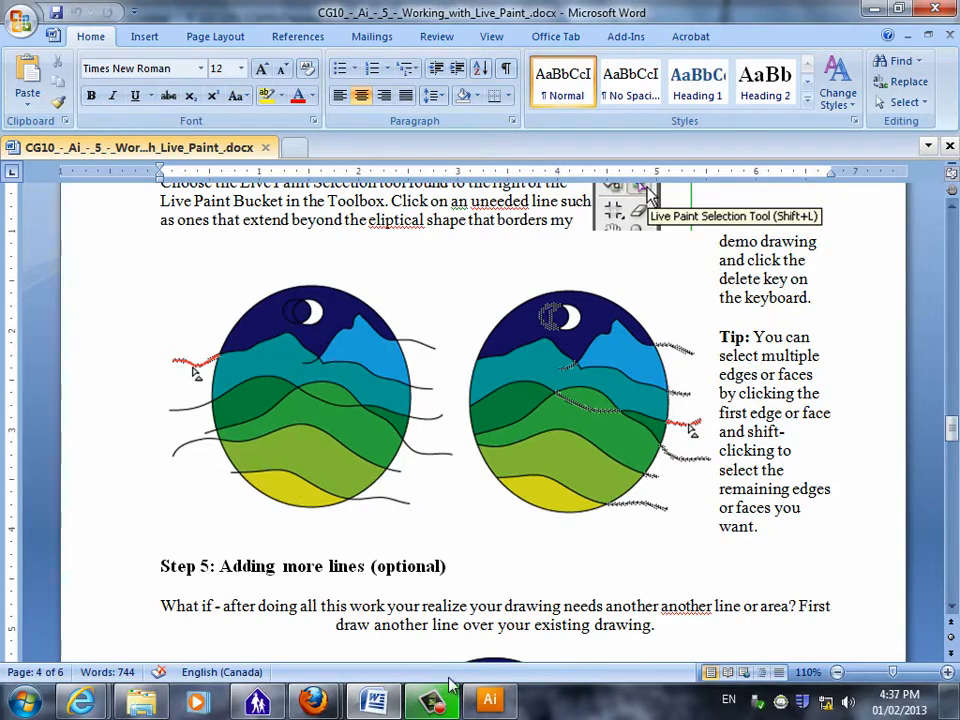
pyautogui.click(487, 702)
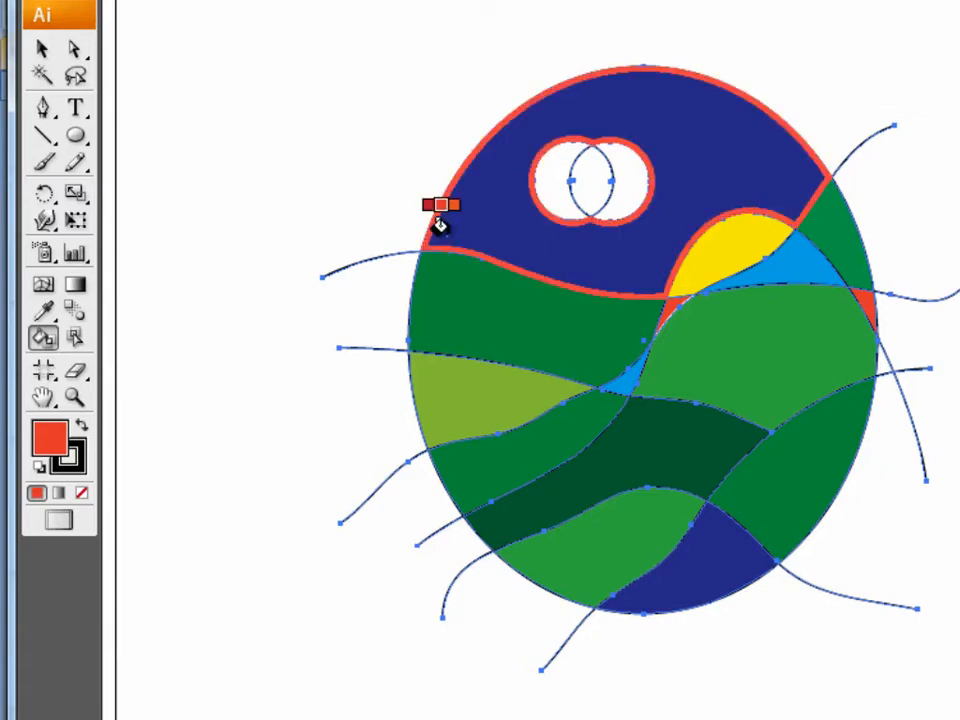
# Delete the two upper line ends sticking out at the oval's left side using the Live Paint Selection tool.
pyautogui.click(75, 340)
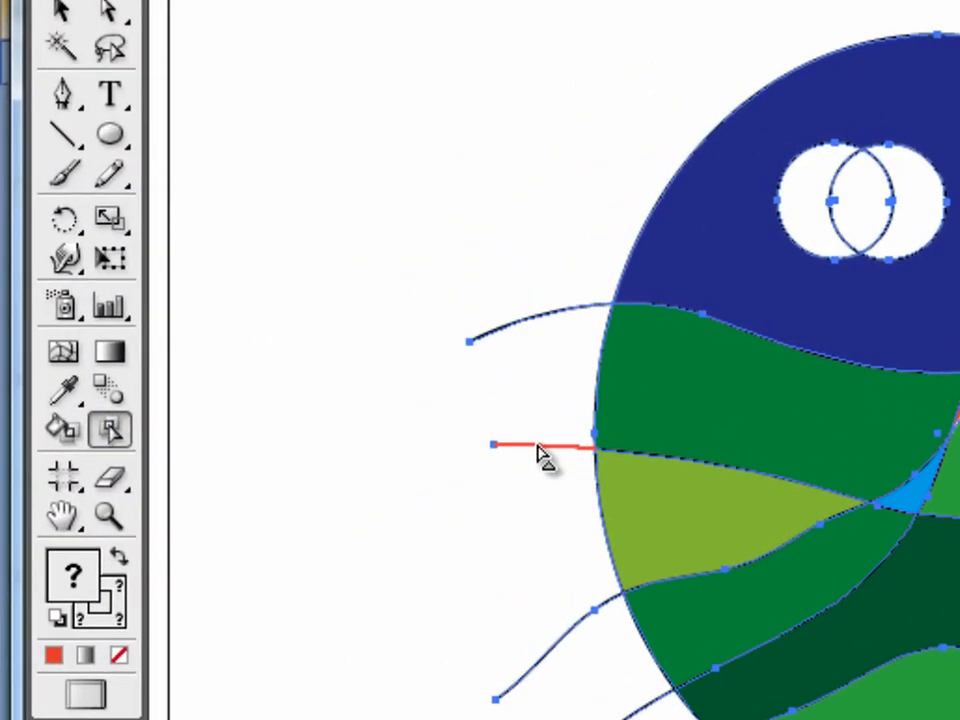
pyautogui.click(487, 418)
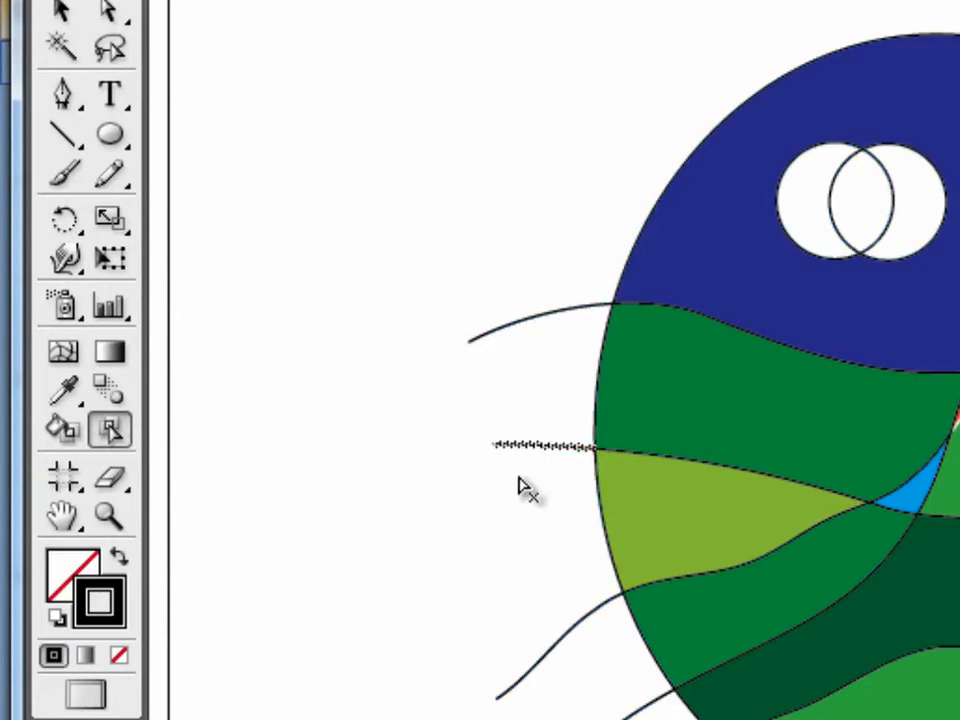
pyautogui.click(521, 323)
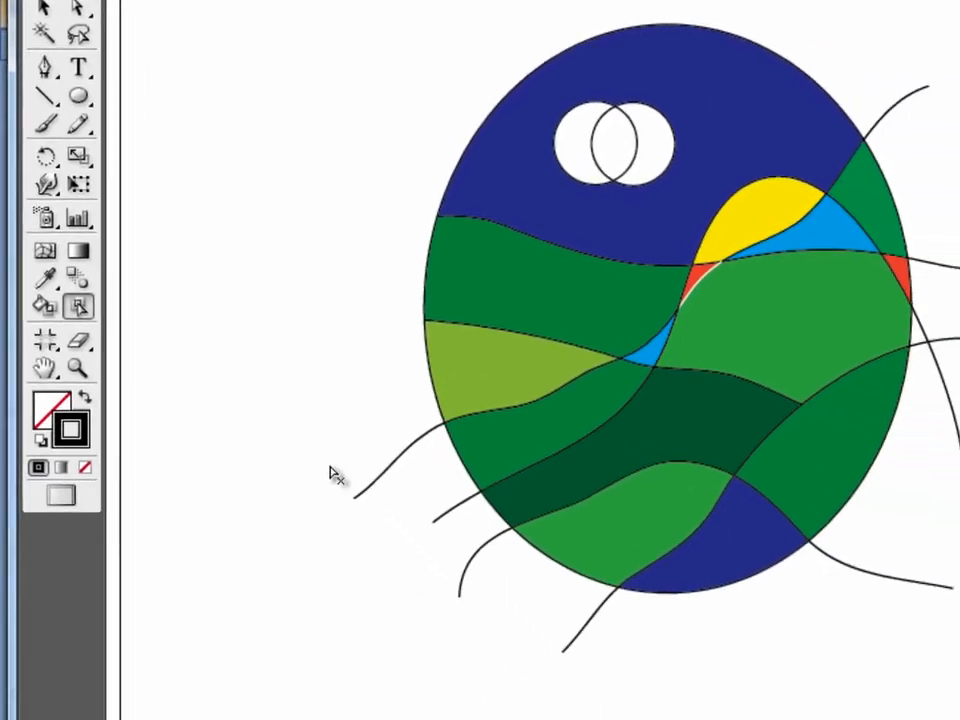
# Delete the remaining line ends that stick out beyond the oval's lower left and bottom edges.
pyautogui.moveTo(313, 440); pyautogui.dragTo(484, 636)
pyautogui.press('Delete')
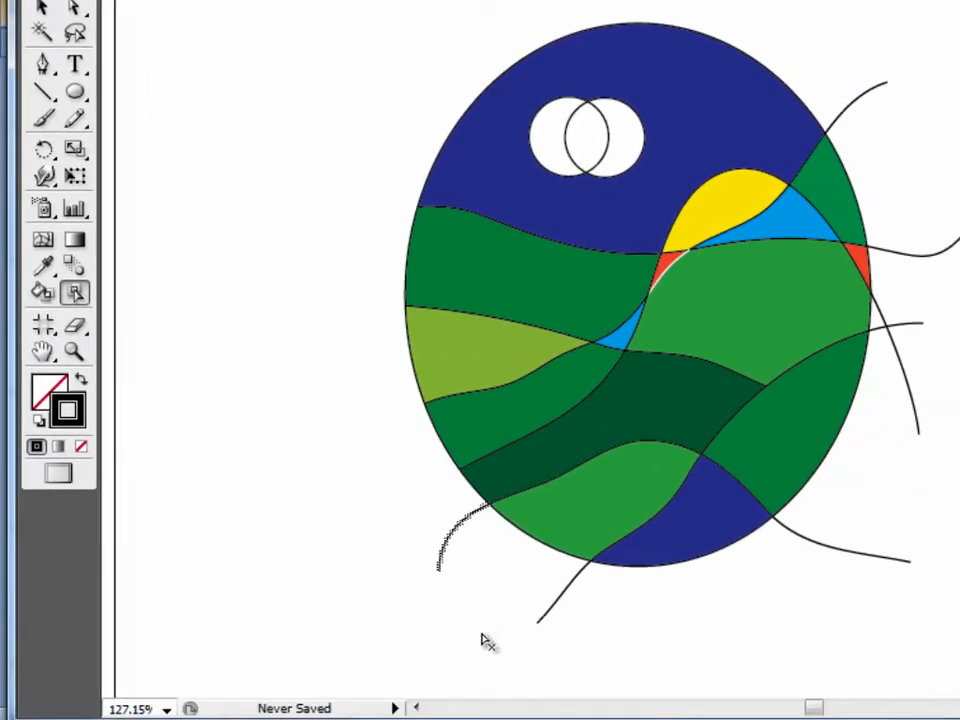
pyautogui.press('Delete')
pyautogui.click(551, 608)
pyautogui.press('Delete')
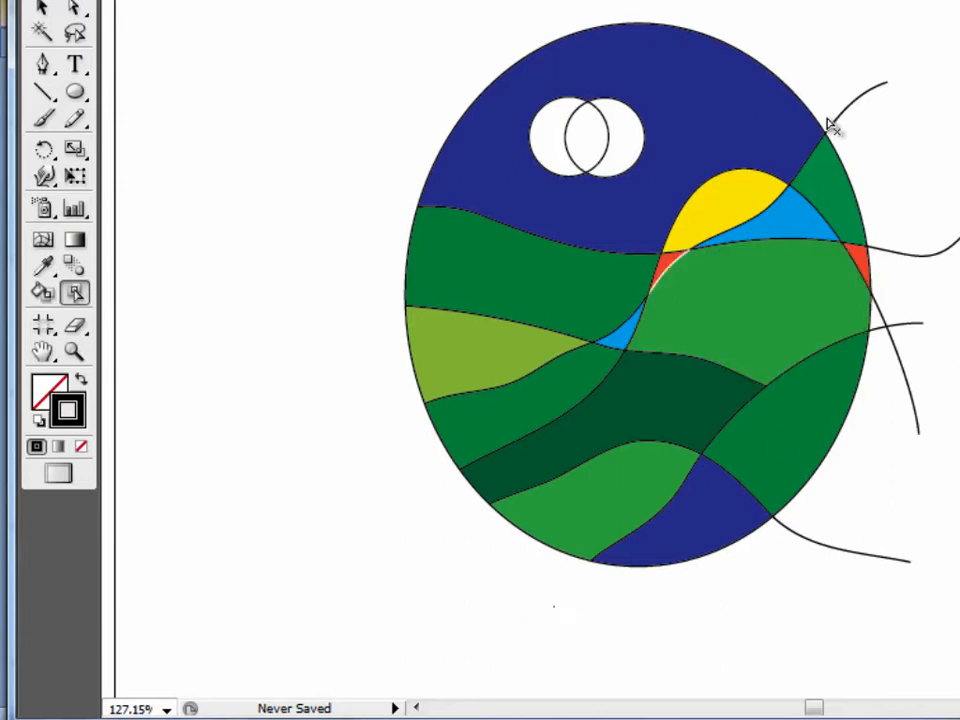
# Delete the line ends and the small enclosed area that stick out beyond the oval's right side.
pyautogui.click(853, 112)
pyautogui.keyDown('shift'); pyautogui.click(926, 259); pyautogui.keyUp('shift')
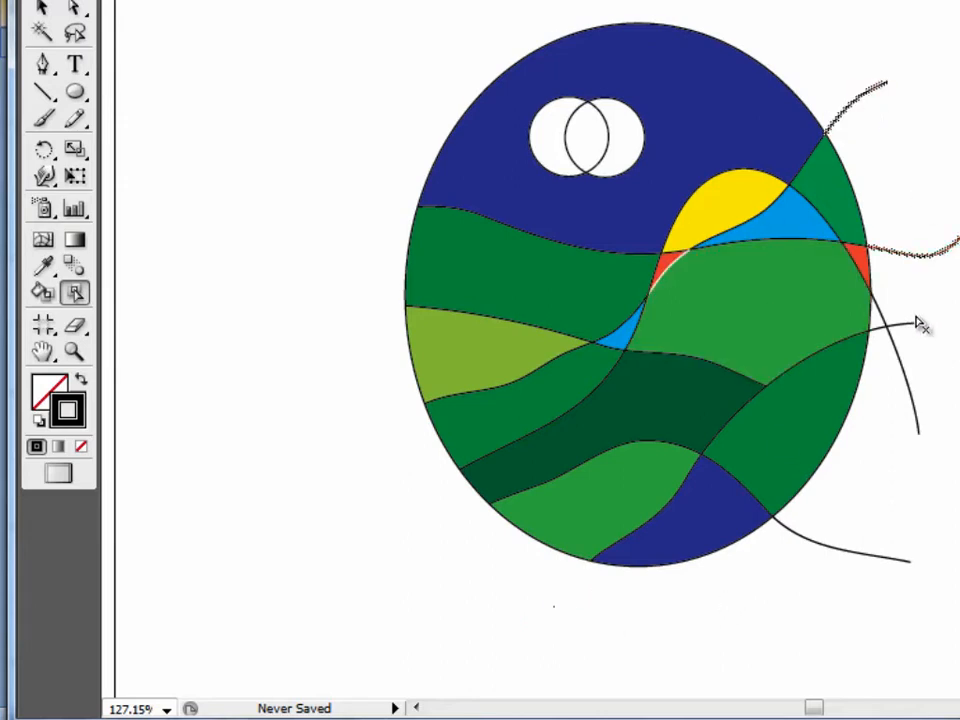
pyautogui.keyDown('shift'); pyautogui.click(919, 322); pyautogui.keyUp('shift')
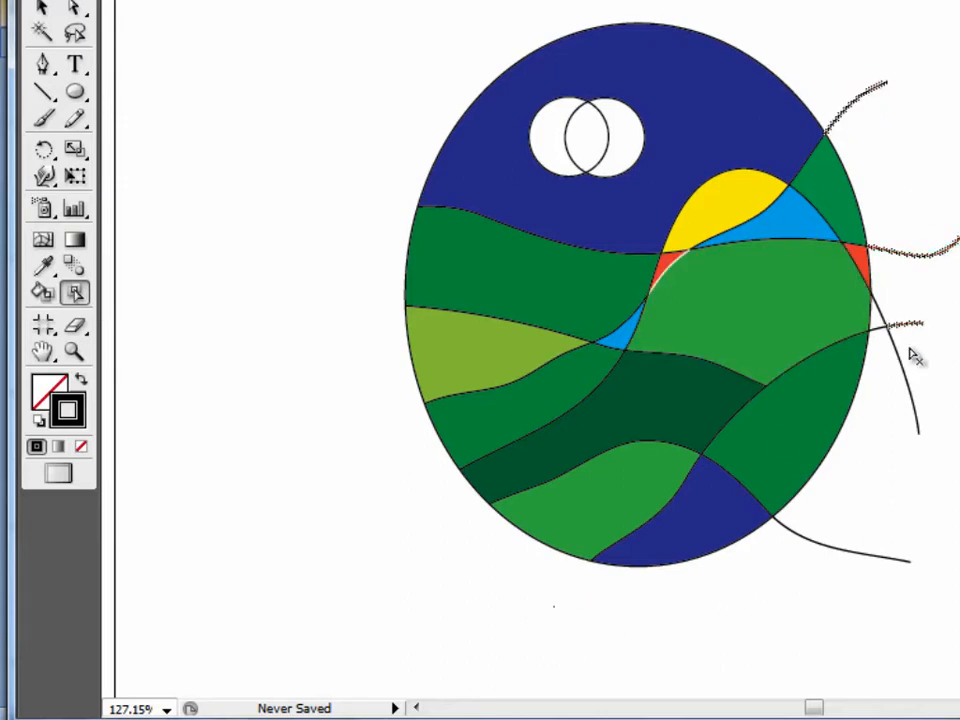
pyautogui.keyDown('shift'); pyautogui.click(866, 556); pyautogui.keyUp('shift')
pyautogui.press('Delete')
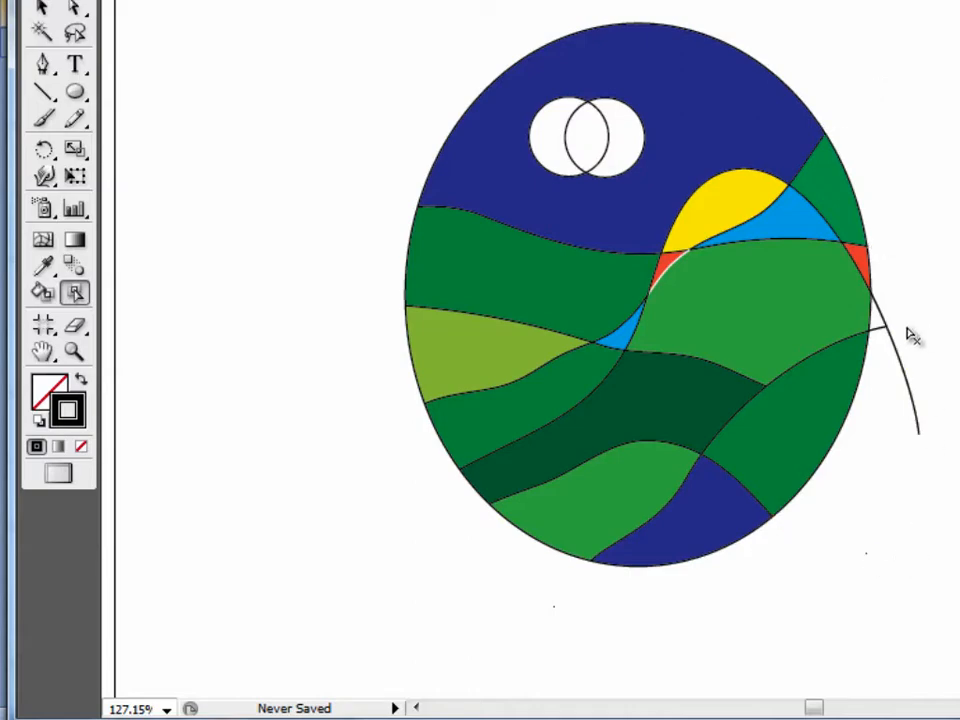
pyautogui.moveTo(909, 301); pyautogui.dragTo(880, 354)
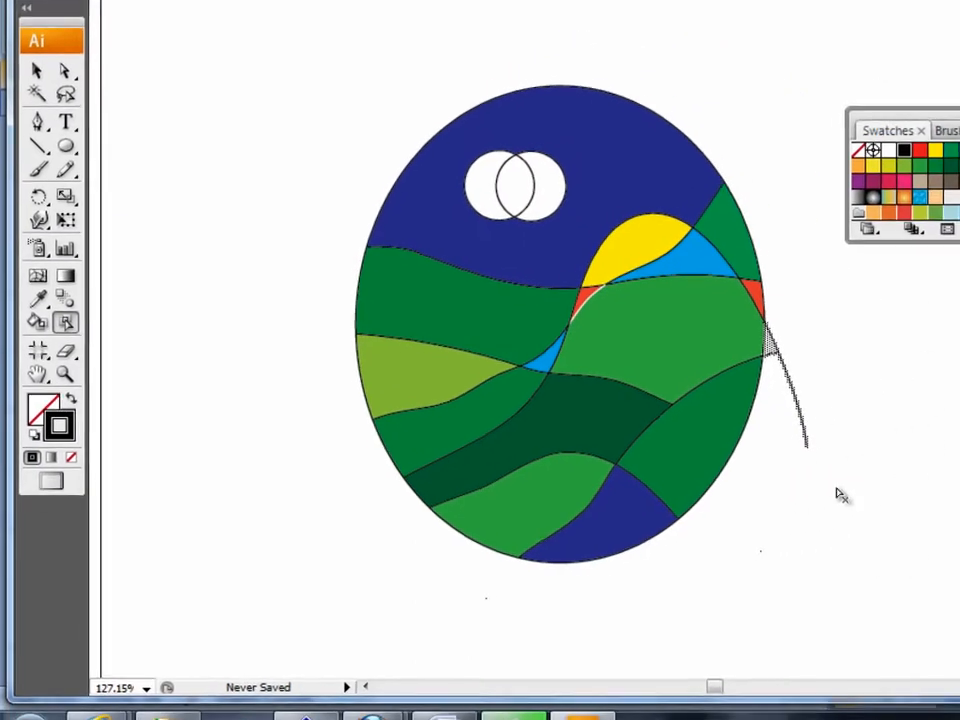
pyautogui.press('Delete')
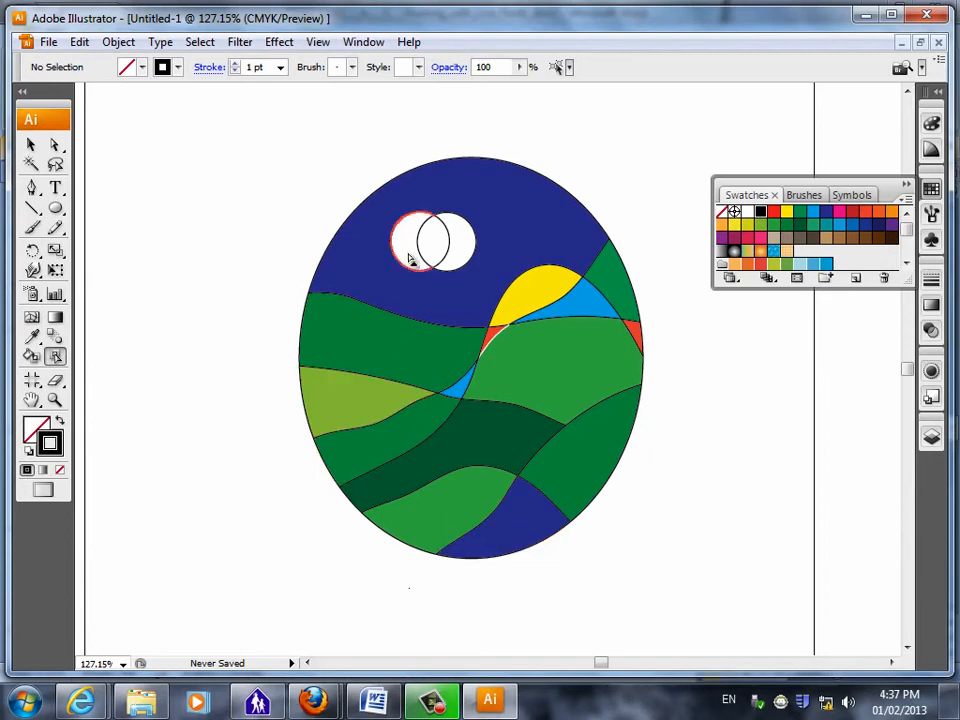
# Clear the outer part of the left circle in the sky and delete the arc dividing that circle.
pyautogui.click(398, 248)
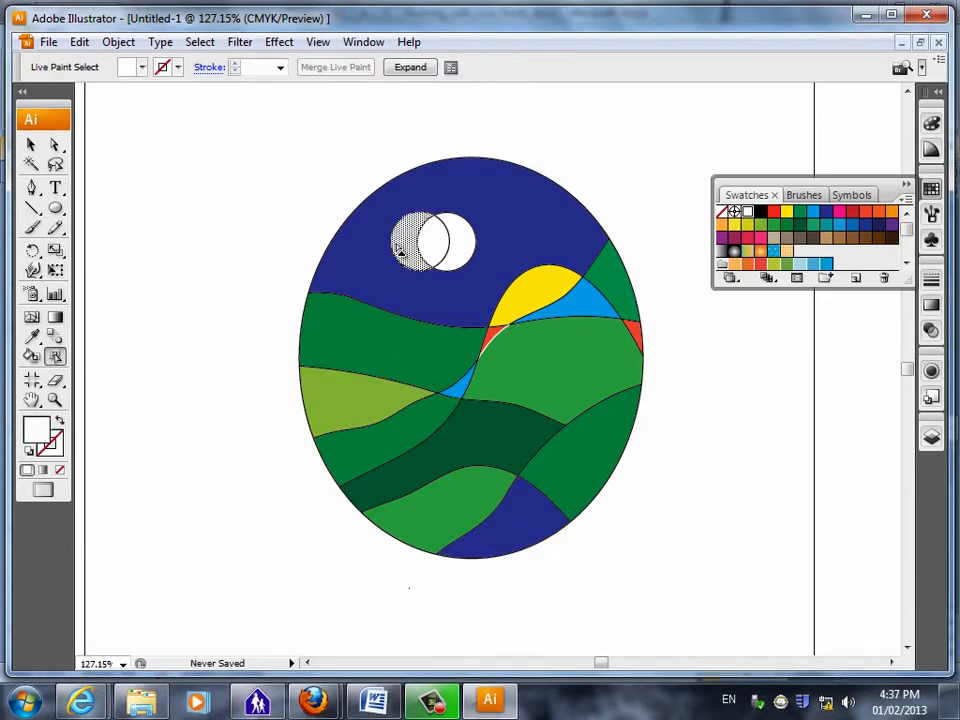
pyautogui.press('Delete')
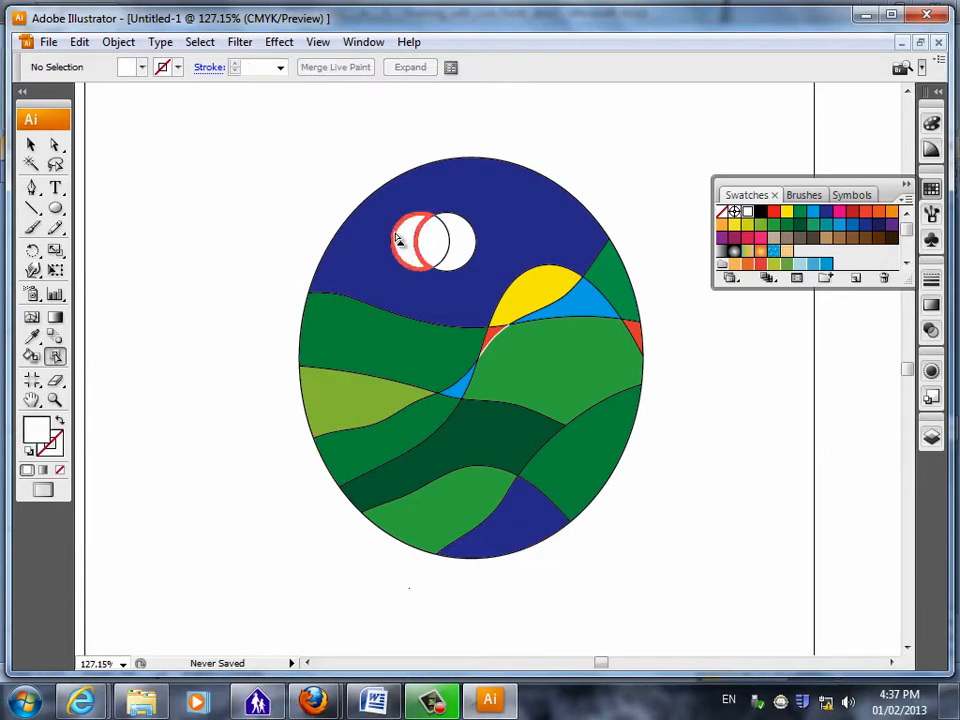
pyautogui.press('/')
pyautogui.press('Delete')
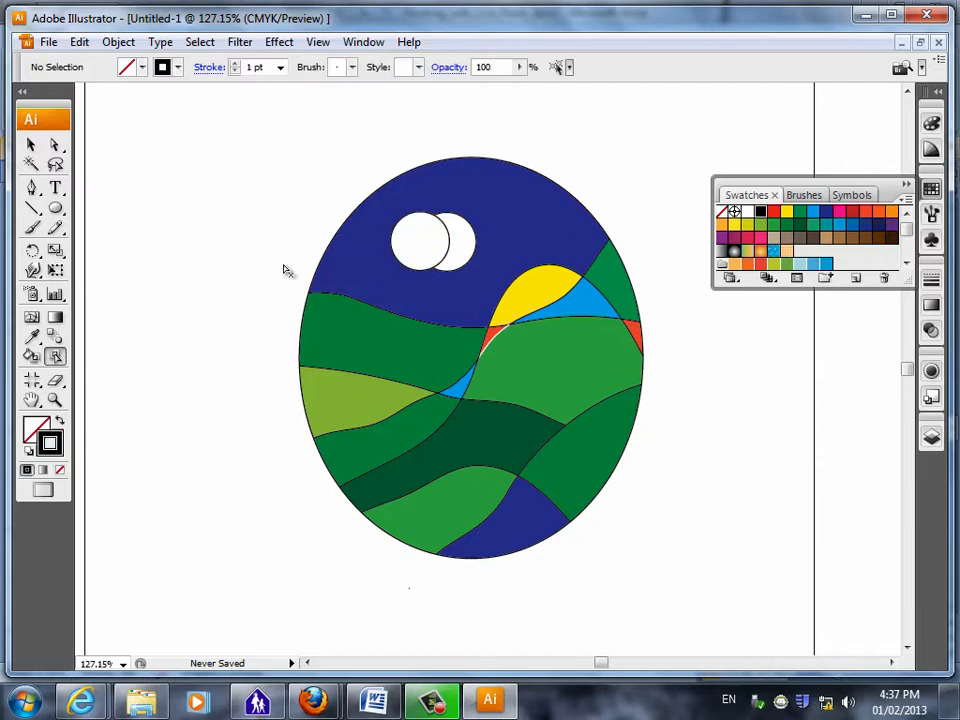
# Fill the crescent with a custom pale yellow of C 6.67, M 0, Y 27.84, K 0 using the Live Paint Bucket.
pyautogui.click(34, 359)
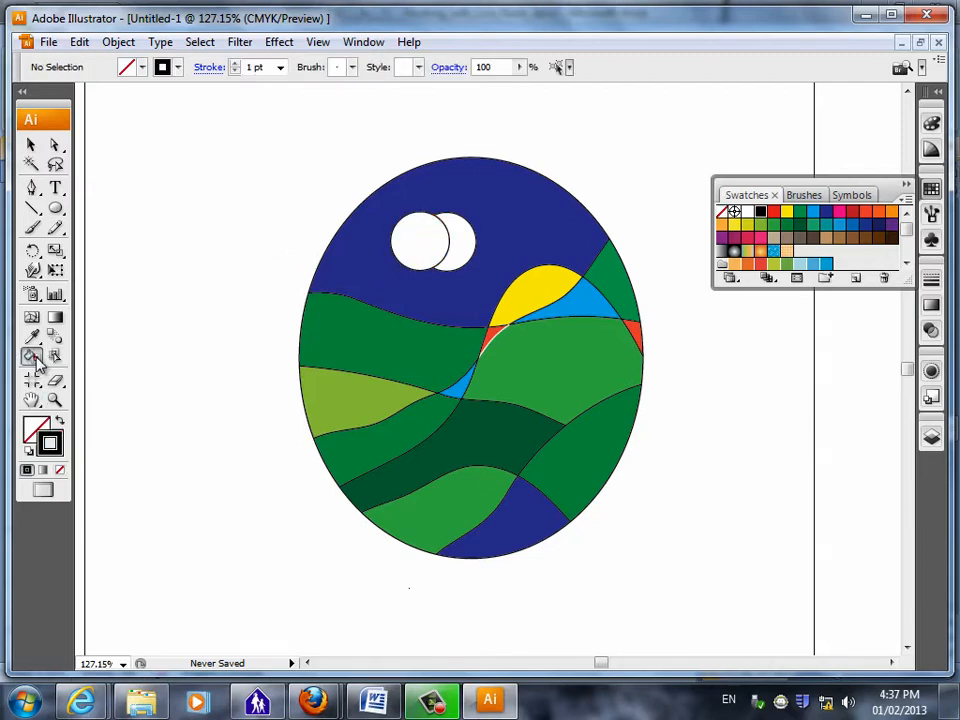
pyautogui.click(455, 236)
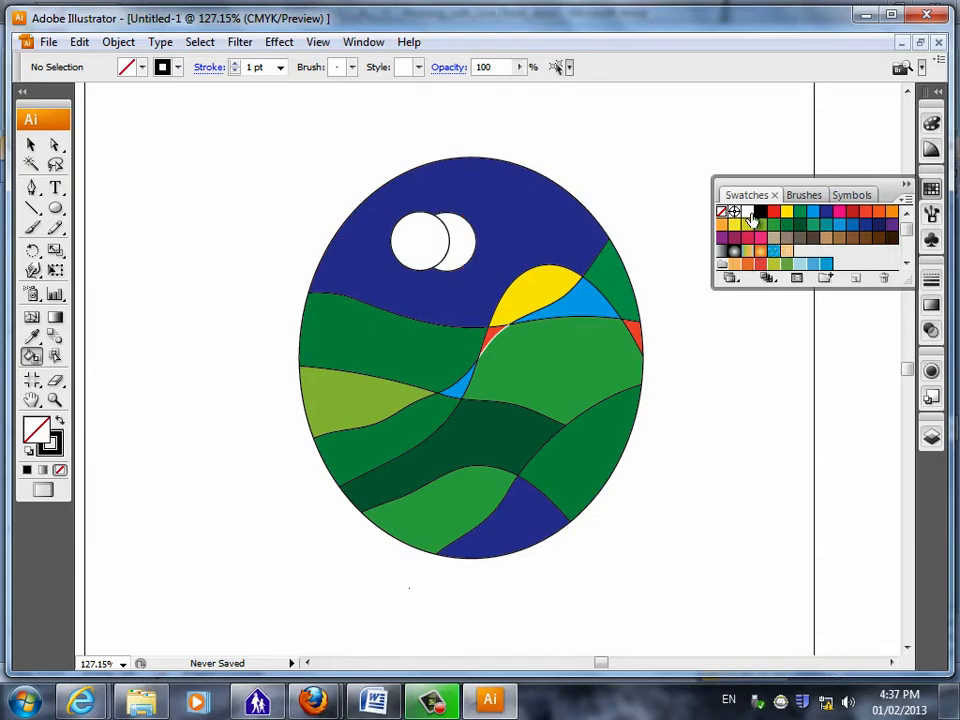
pyautogui.click(44, 440)
pyautogui.doubleClick(44, 440)
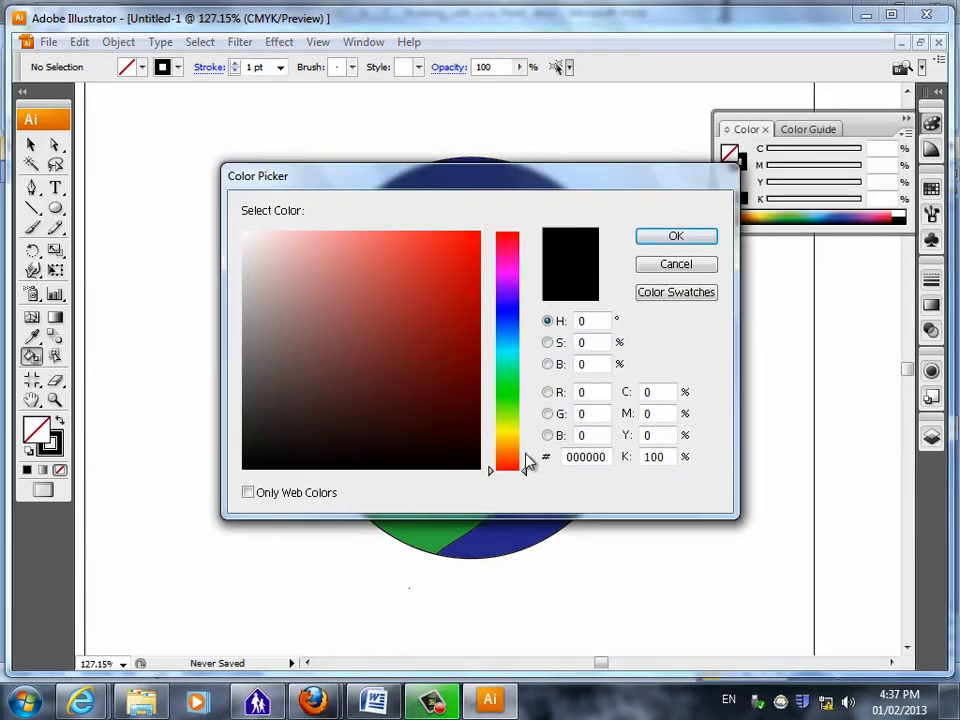
pyautogui.moveTo(527, 478); pyautogui.dragTo(529, 436)
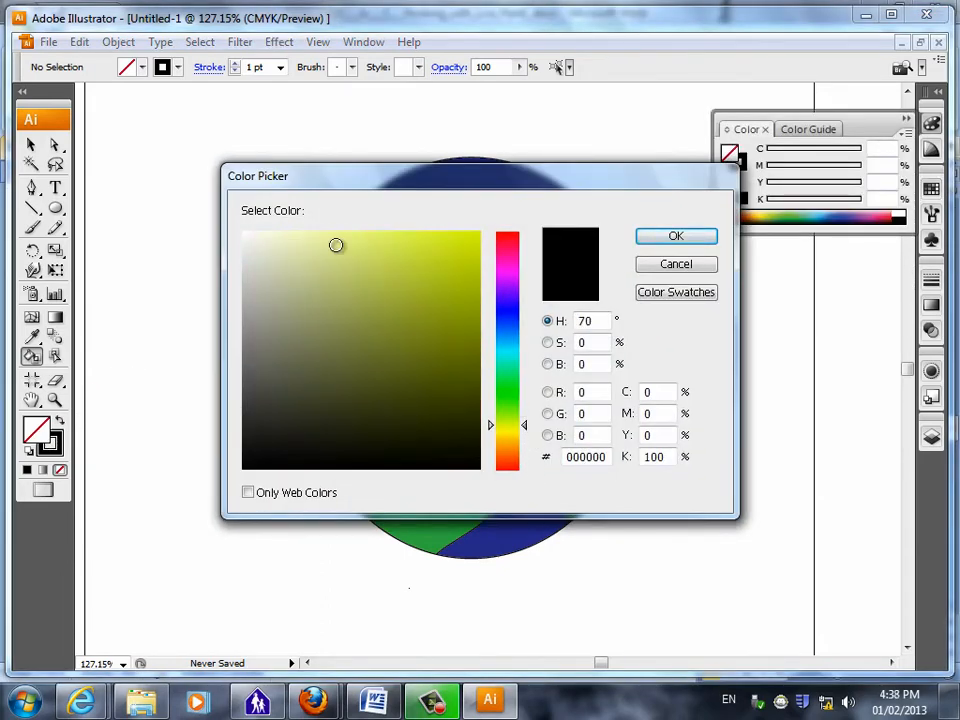
pyautogui.click(293, 237)
pyautogui.click(676, 236)
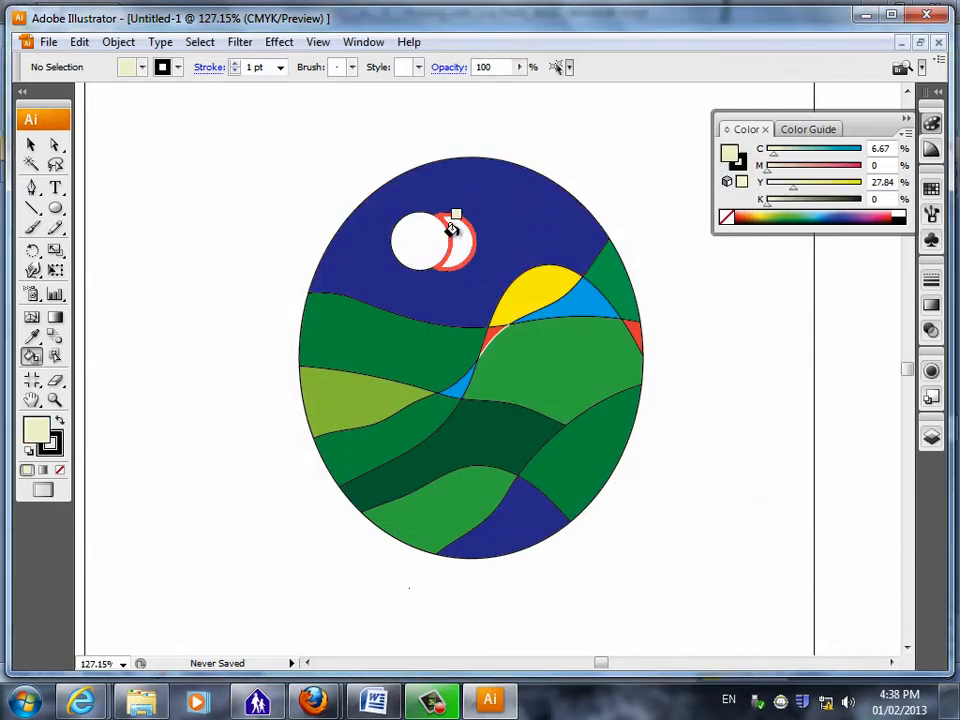
pyautogui.click(452, 230)
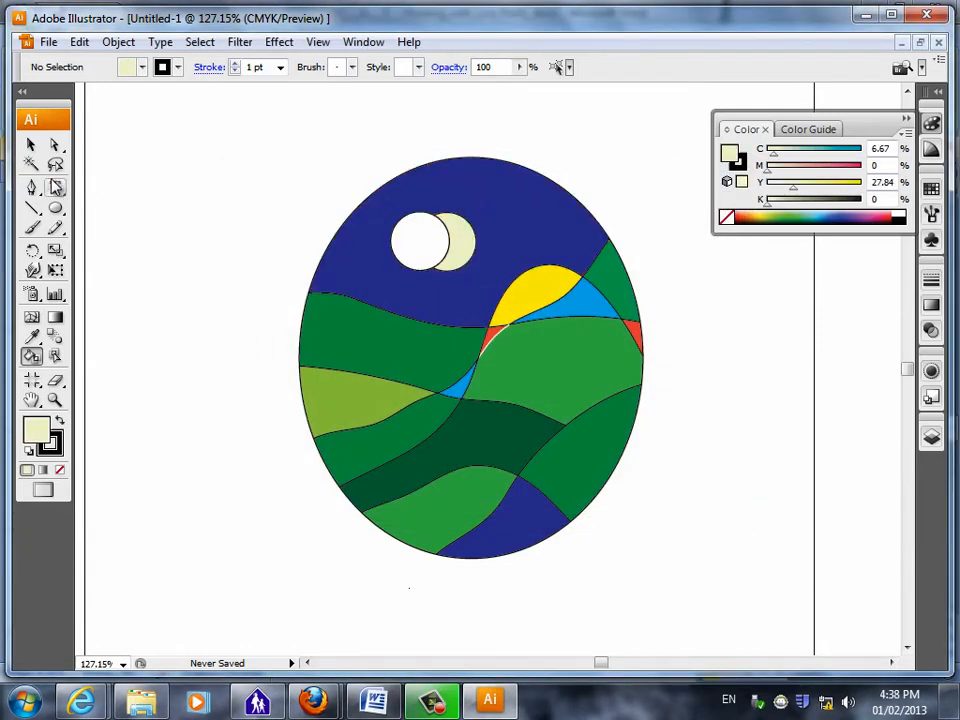
# Delete the white circle overlapping the pale crescent with the Live Paint Selection tool.
pyautogui.click(55, 355)
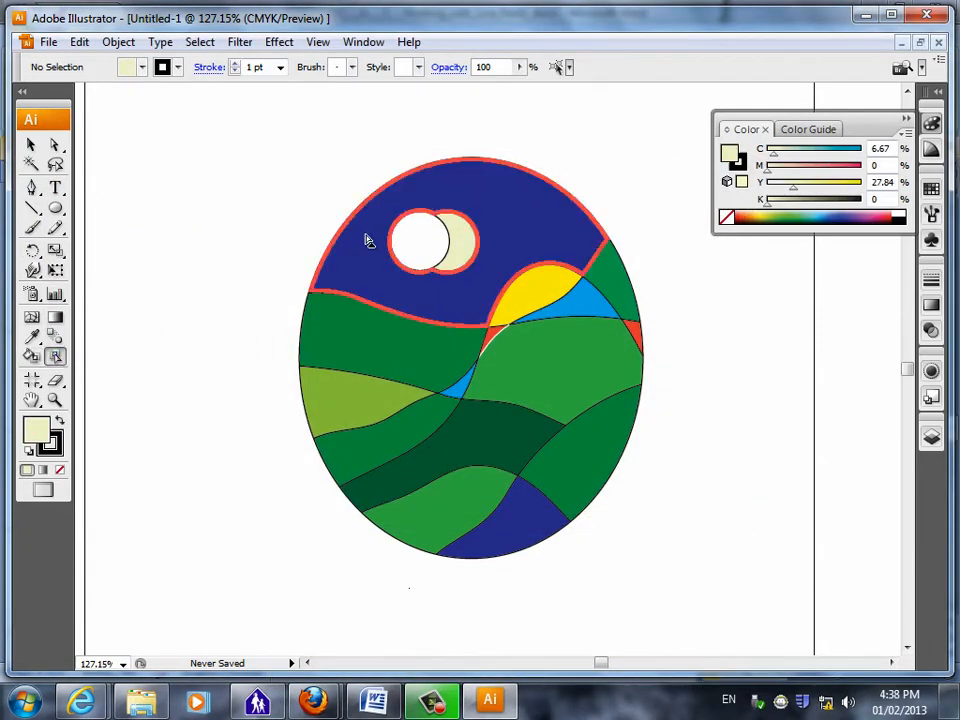
pyautogui.click(398, 235)
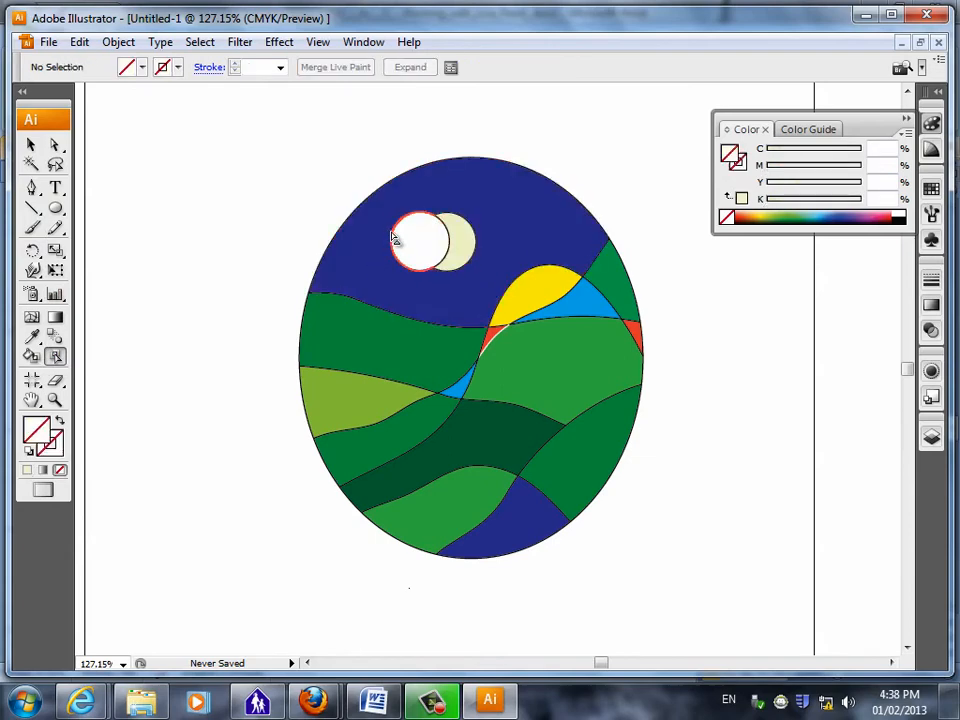
pyautogui.press('Delete')
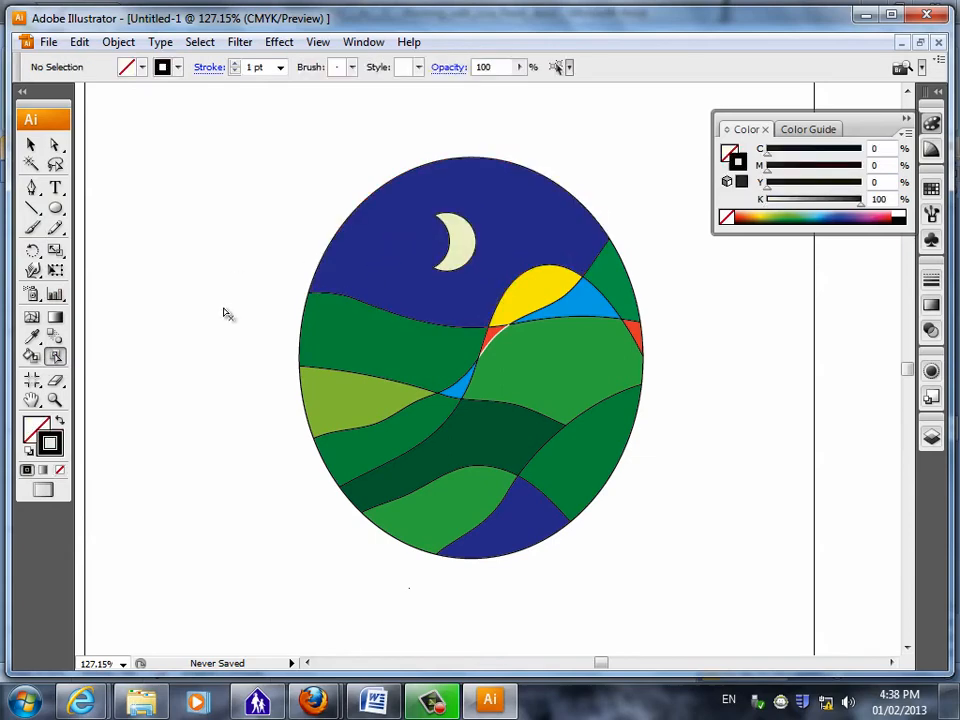
pyautogui.click(30, 145)
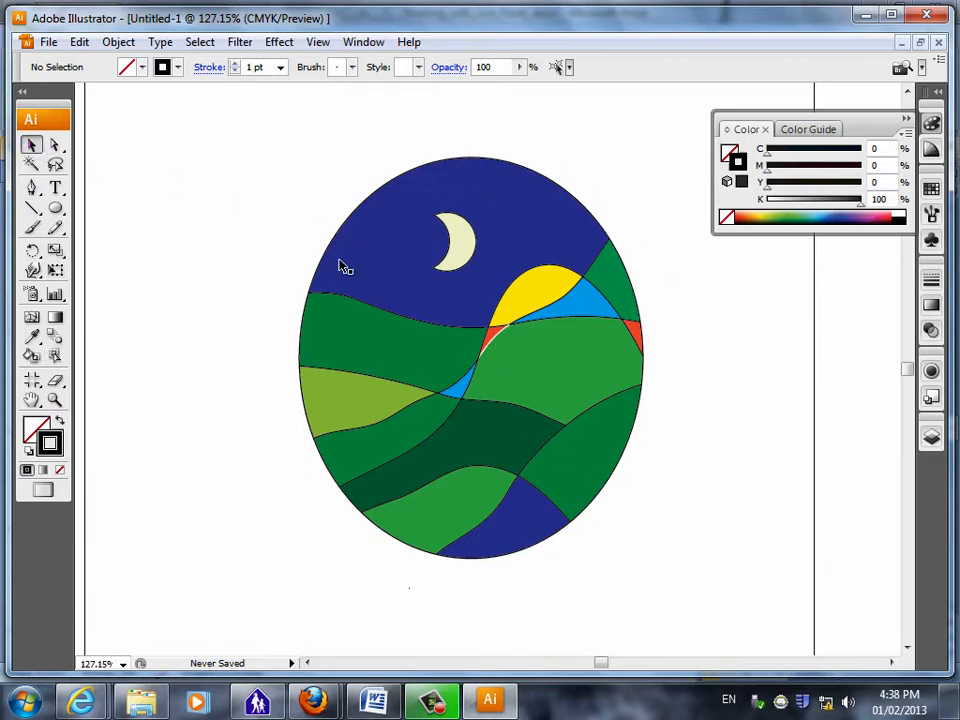
# Paint the white line beside the small central orange-red area black using the Live Paint Bucket with Paint Strokes enabled.
pyautogui.click(55, 400)
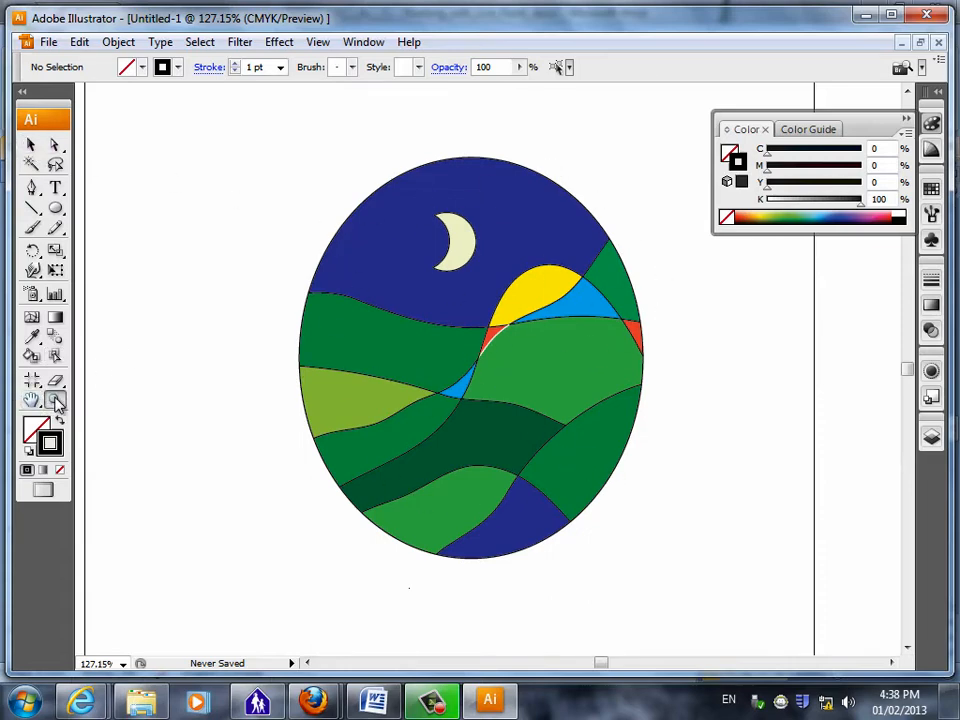
pyautogui.moveTo(501, 344); pyautogui.dragTo(529, 379)
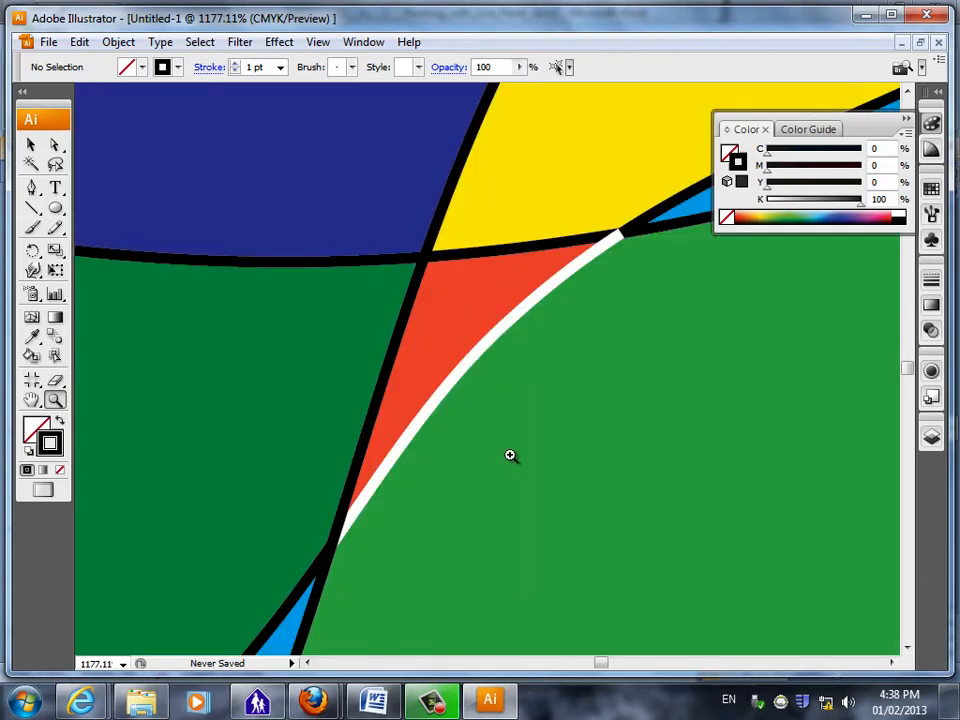
pyautogui.click(32, 358)
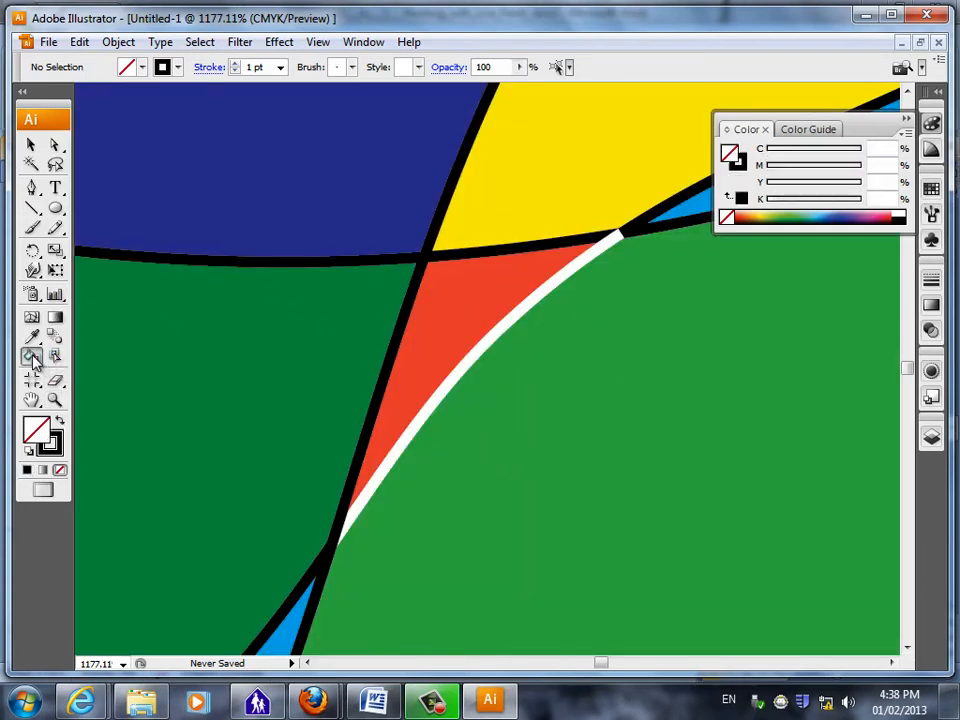
pyautogui.doubleClick(32, 358)
pyautogui.click(598, 287)
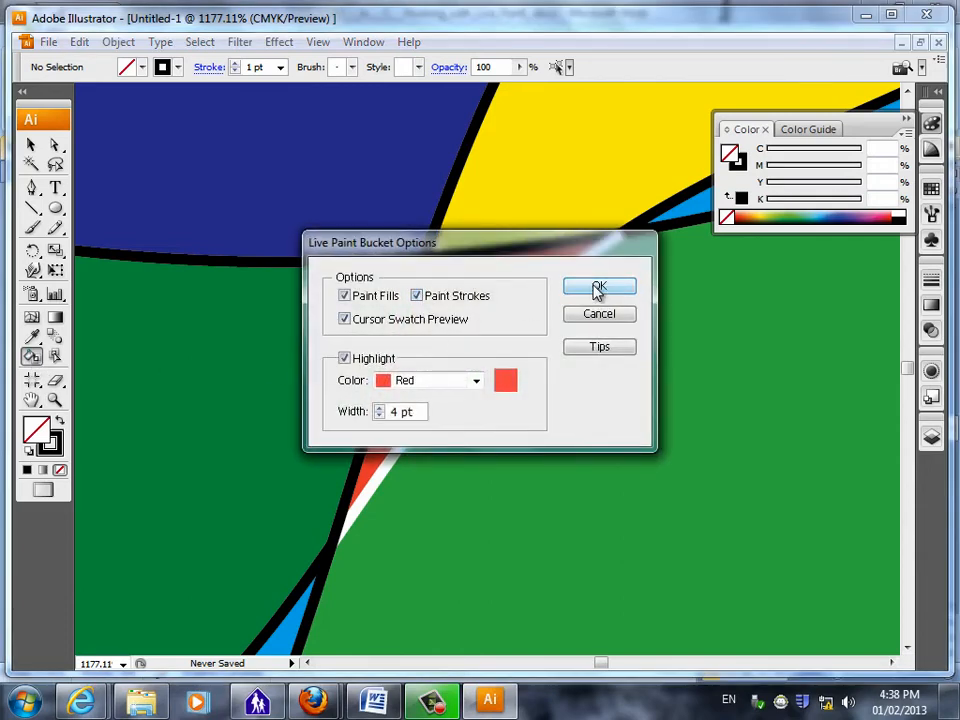
pyautogui.click(52, 445)
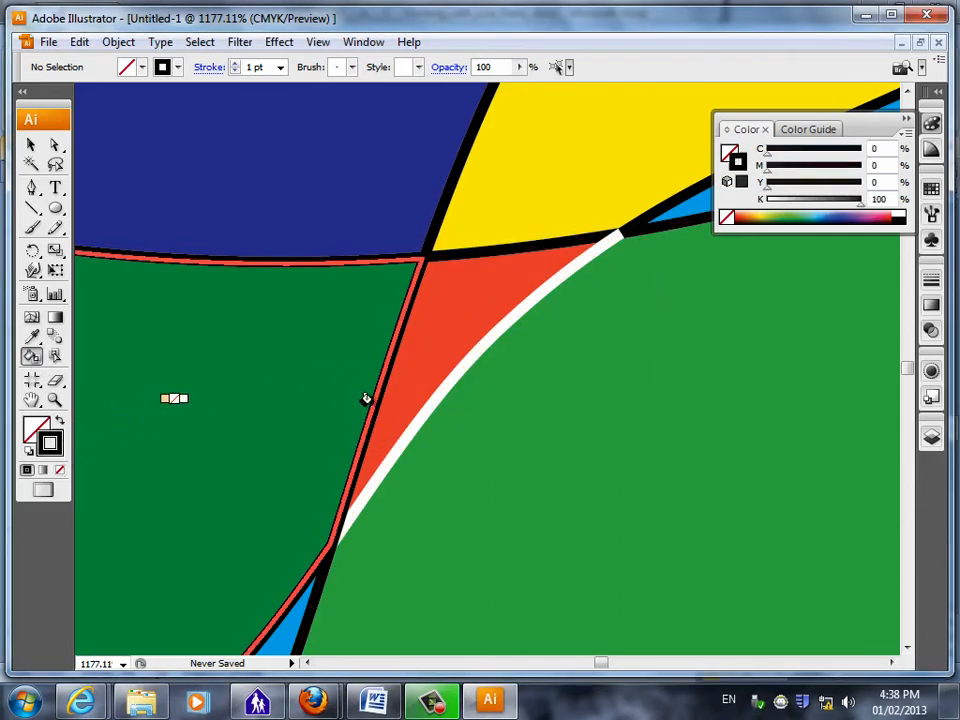
pyautogui.click(437, 378)
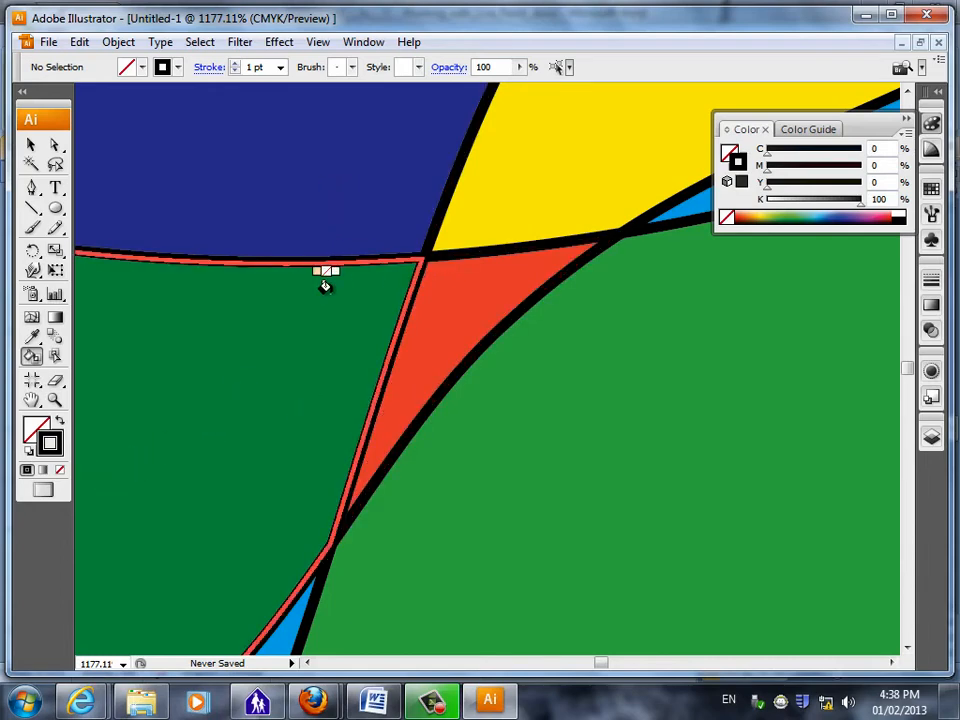
pyautogui.hotkey('ctrl', '0')
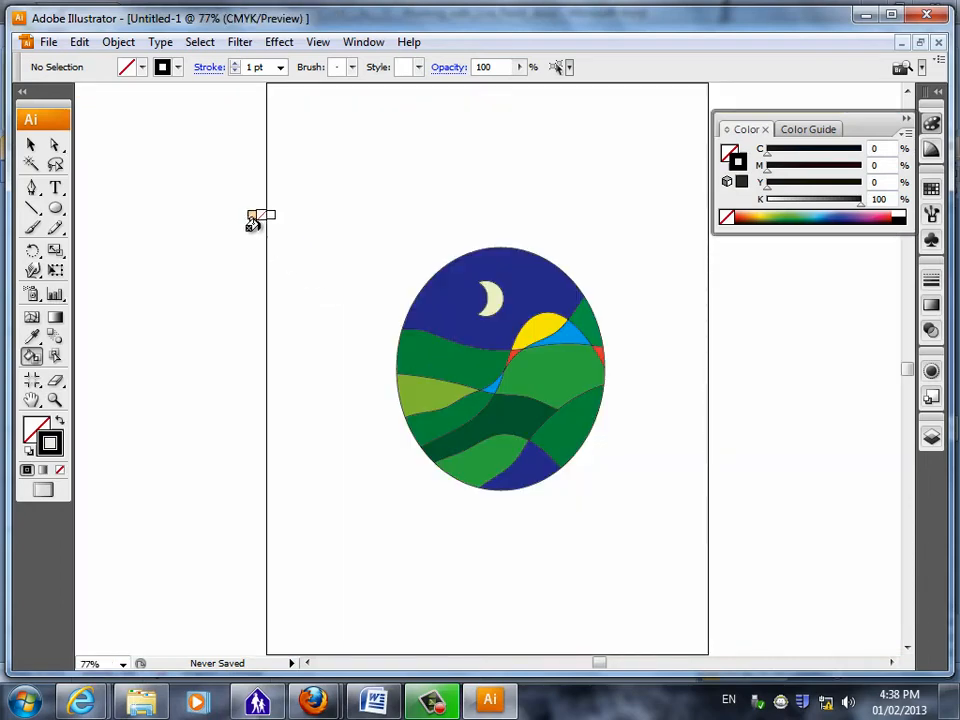
pyautogui.click(30, 145)
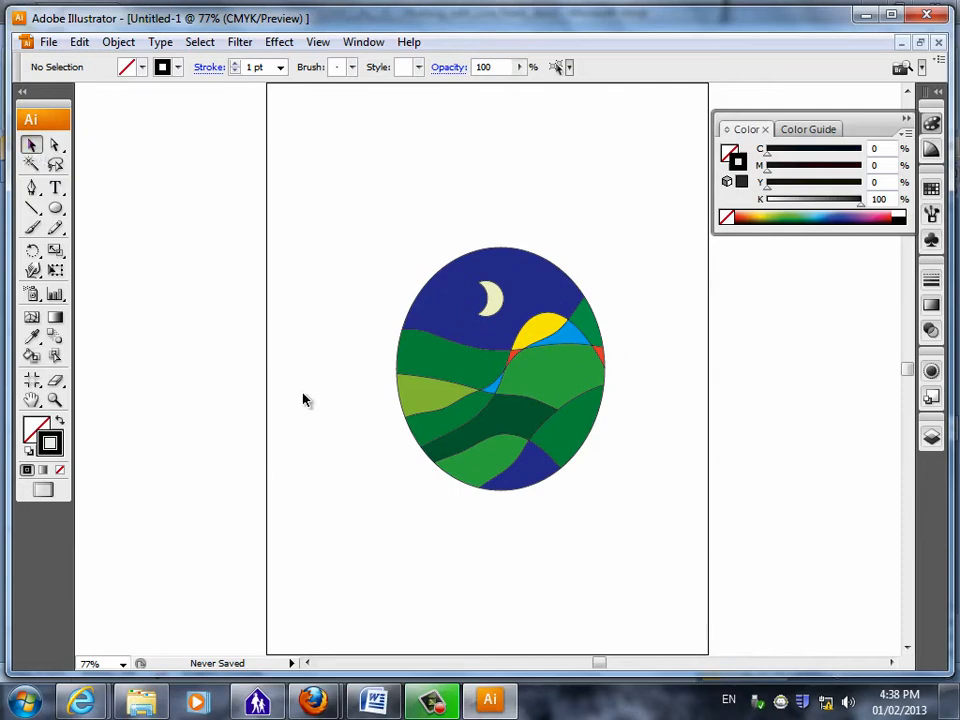
# Consult the adding more lines step of the Word tutorial, and in Illustrator brush a curved line from outside the oval's left edge into the green hill.
pyautogui.click(374, 700)
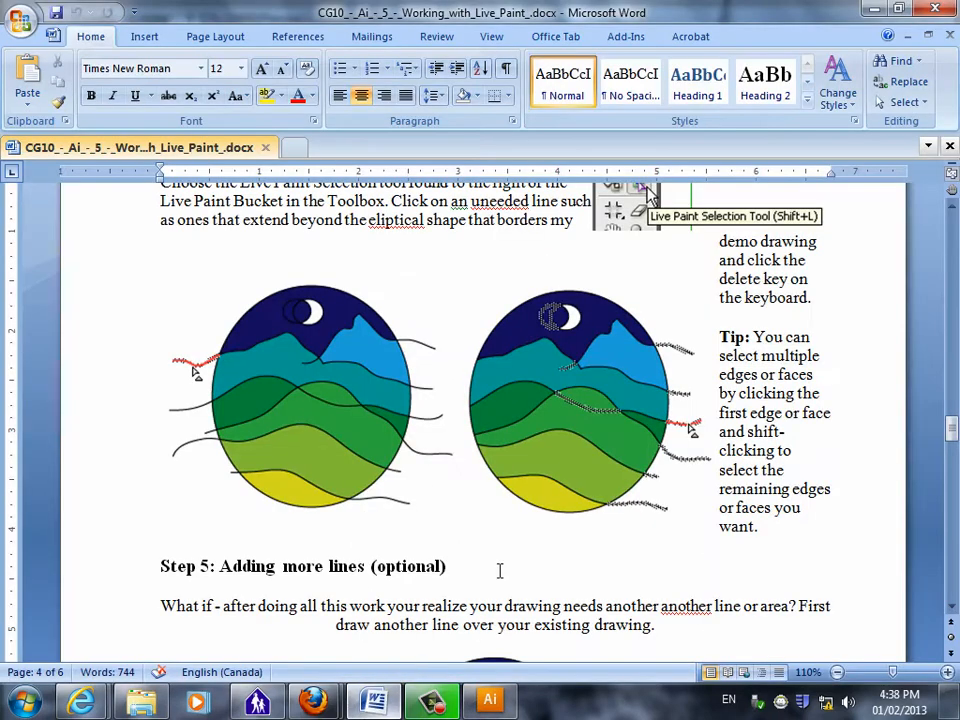
pyautogui.moveTo(953, 439); pyautogui.dragTo(955, 563)
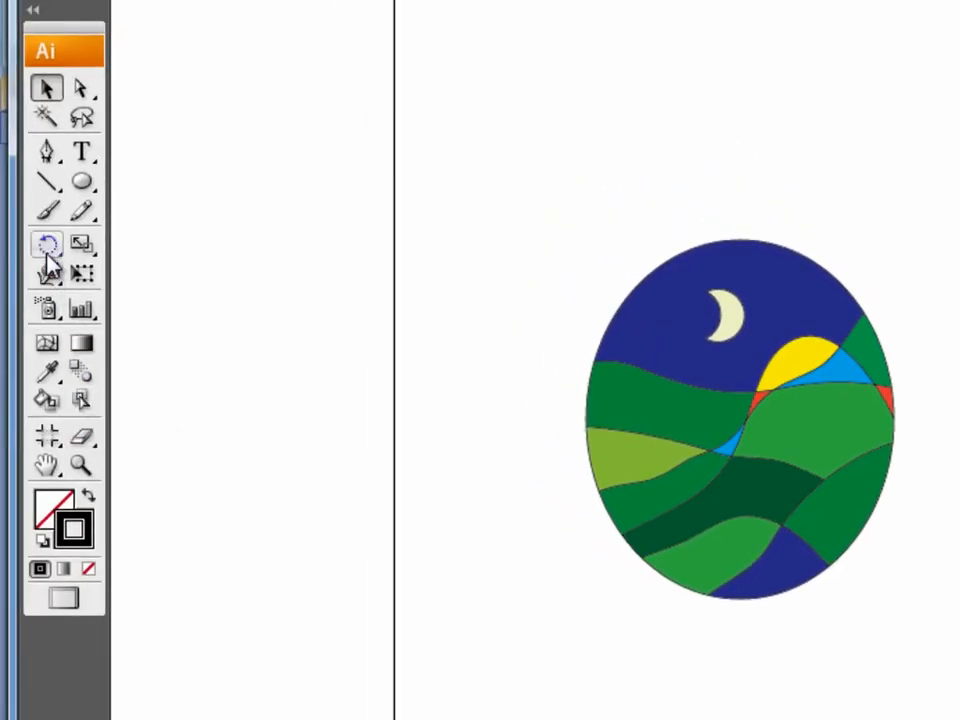
pyautogui.click(48, 212)
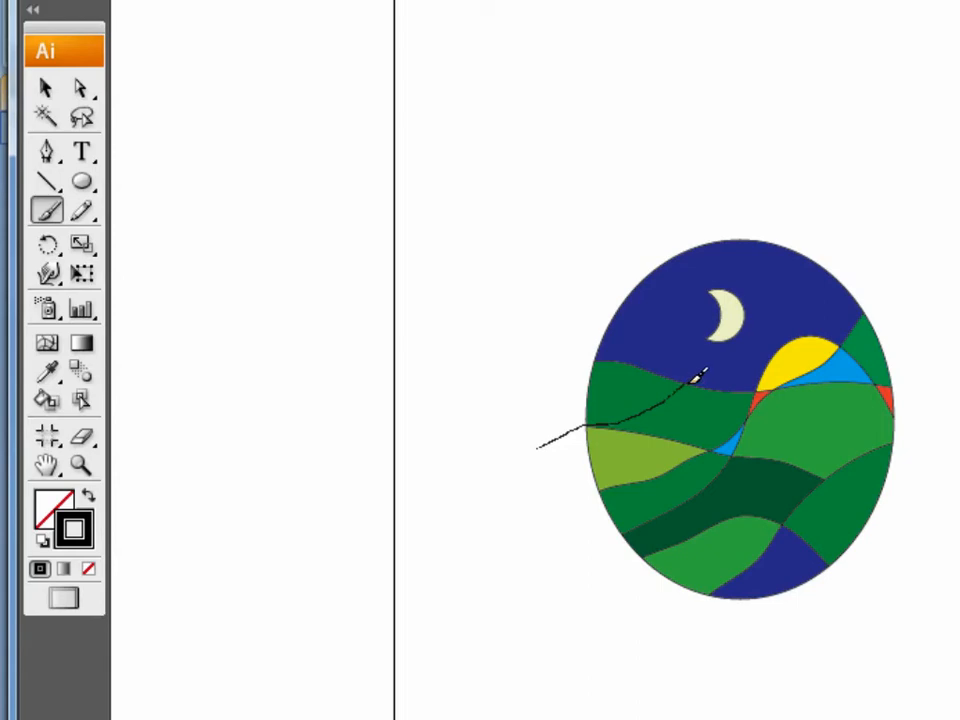
pyautogui.moveTo(690, 381); pyautogui.dragTo(688, 382)
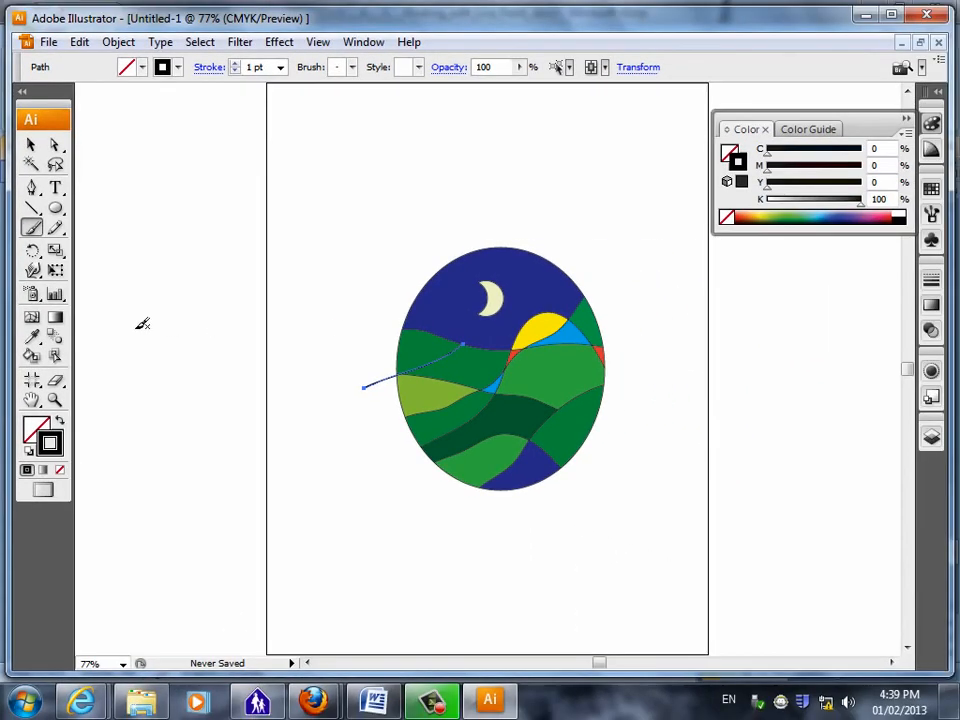
pyautogui.click(32, 148)
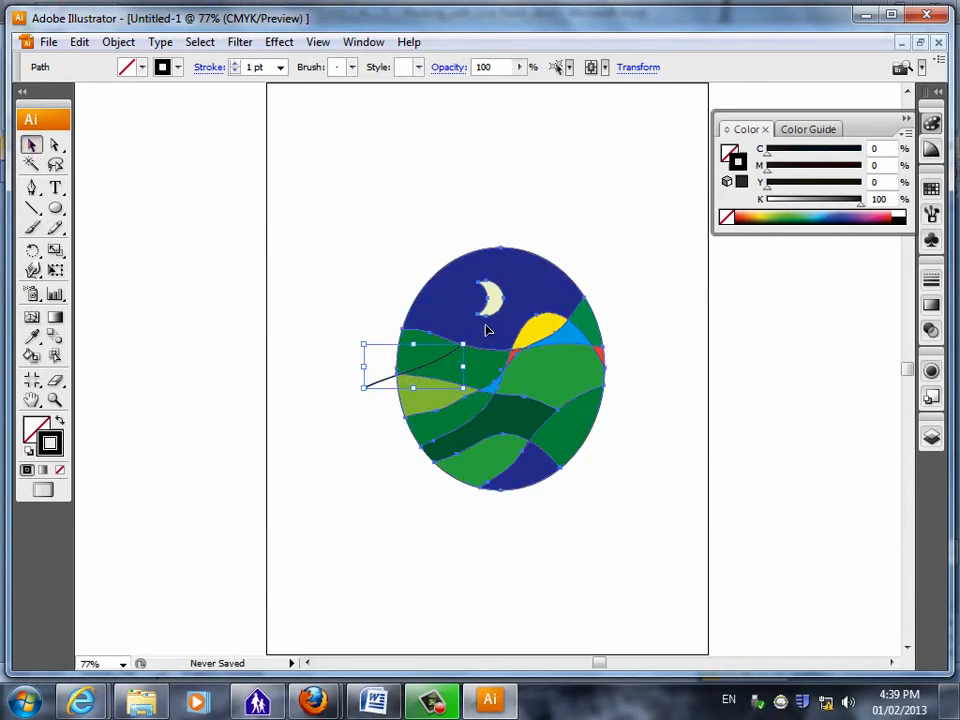
pyautogui.click(492, 368)
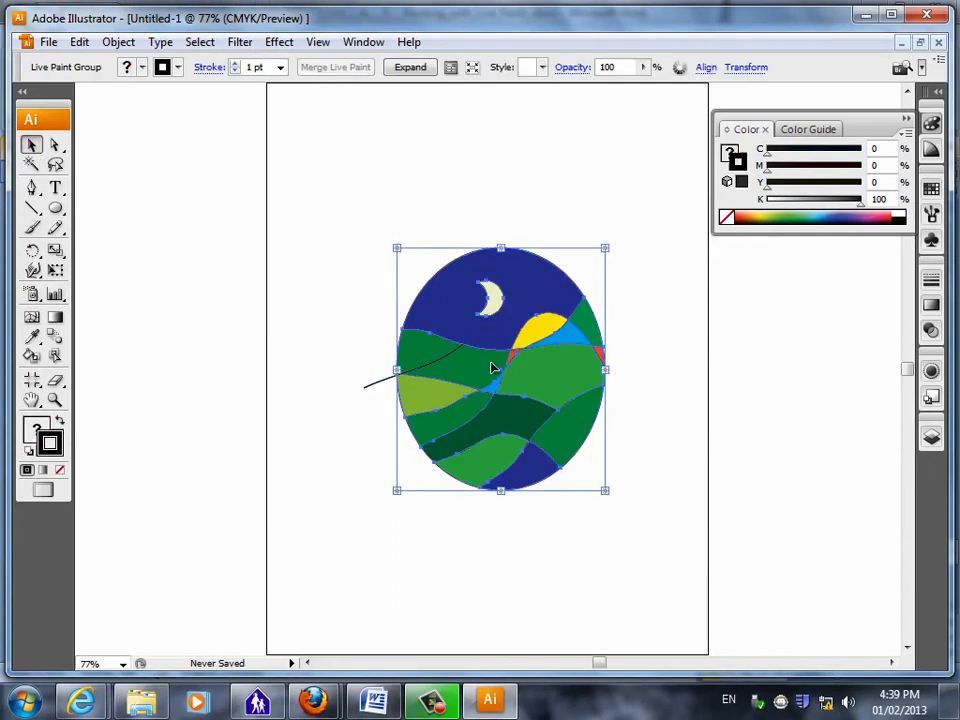
pyautogui.keyDown('shift'); pyautogui.click(366, 387); pyautogui.keyUp('shift')
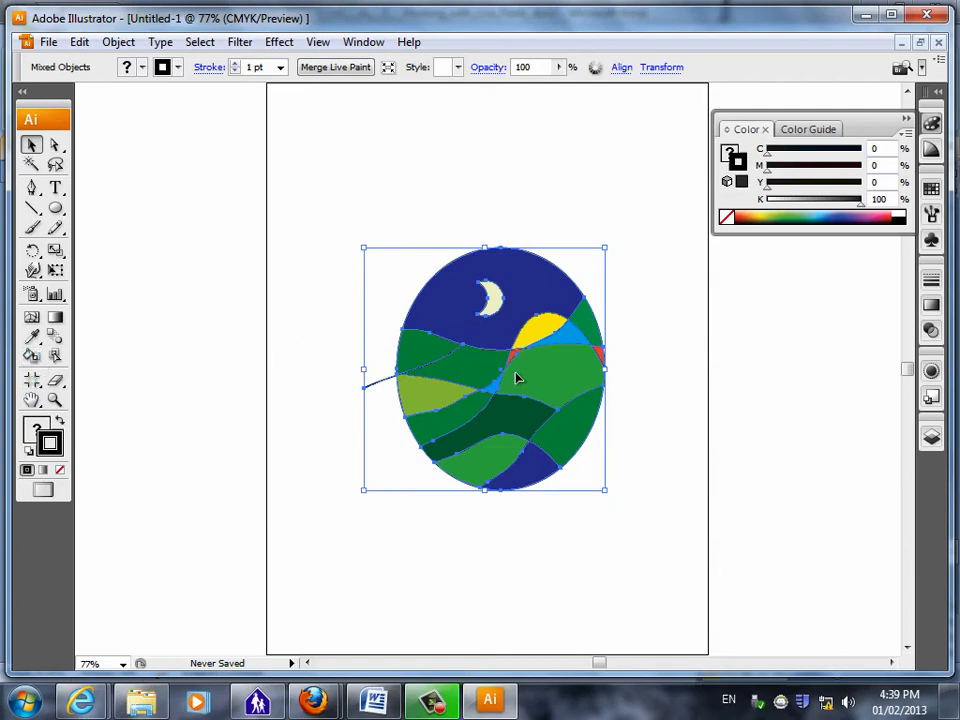
pyautogui.click(735, 422)
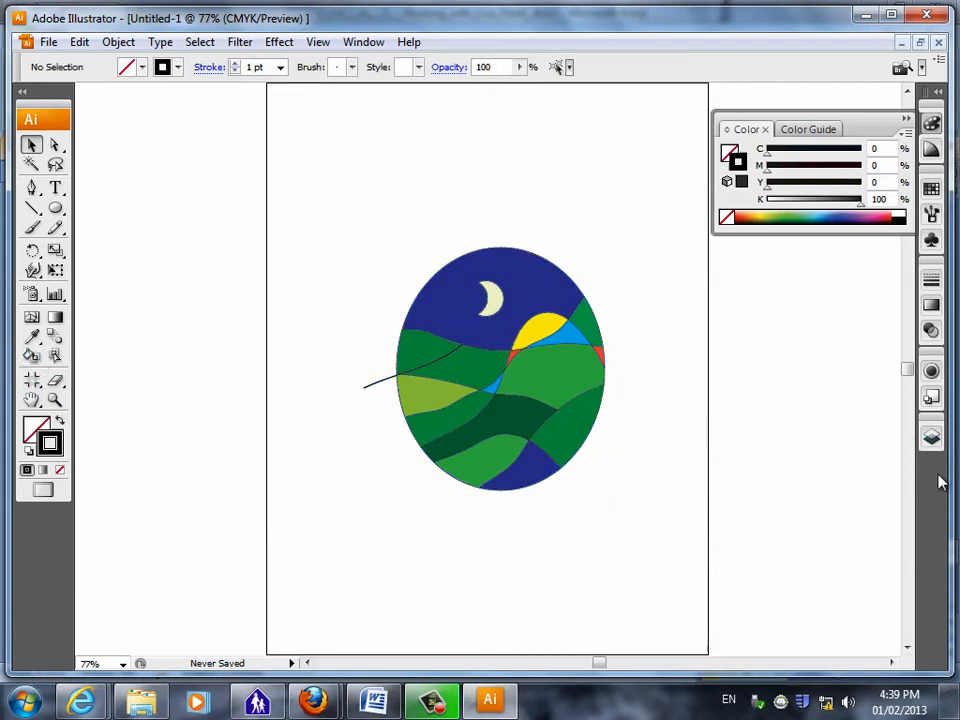
# Move the newly brushed path into the Live Paint group within Layer 1, and check the divided hill area with the Live Paint Bucket.
pyautogui.click(931, 440)
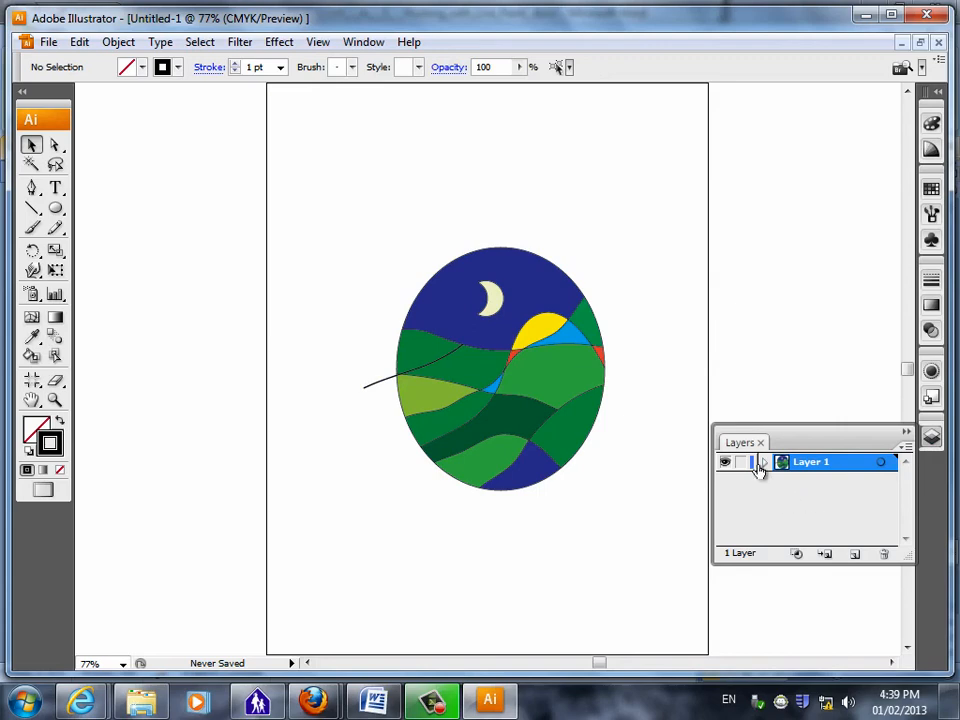
pyautogui.click(762, 462)
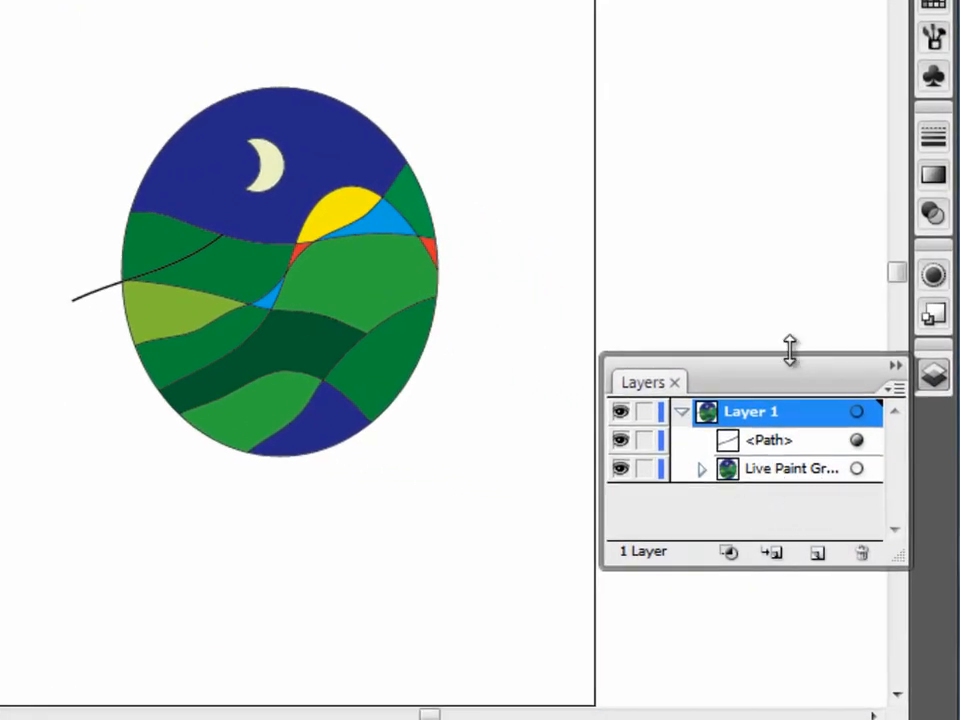
pyautogui.moveTo(791, 352); pyautogui.dragTo(788, 268)
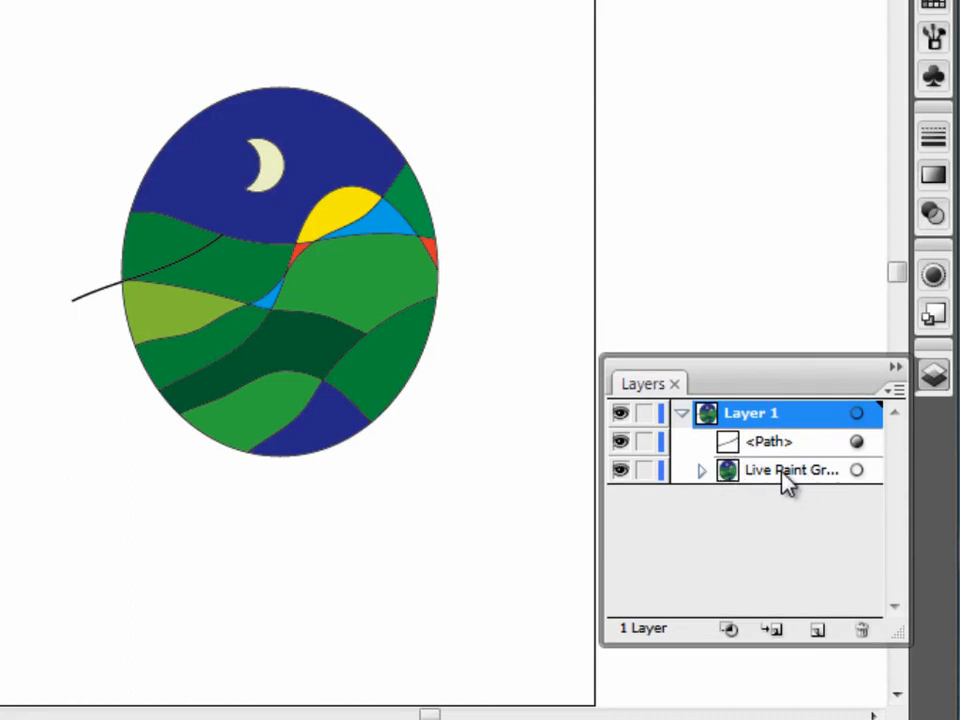
pyautogui.click(703, 471)
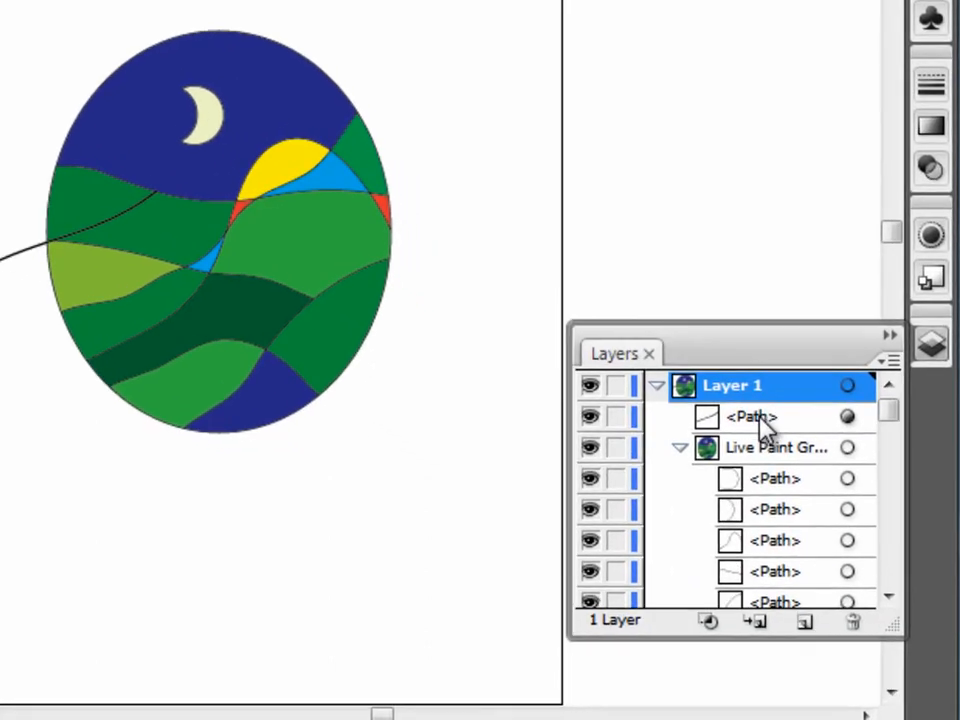
pyautogui.moveTo(764, 425); pyautogui.dragTo(760, 465)
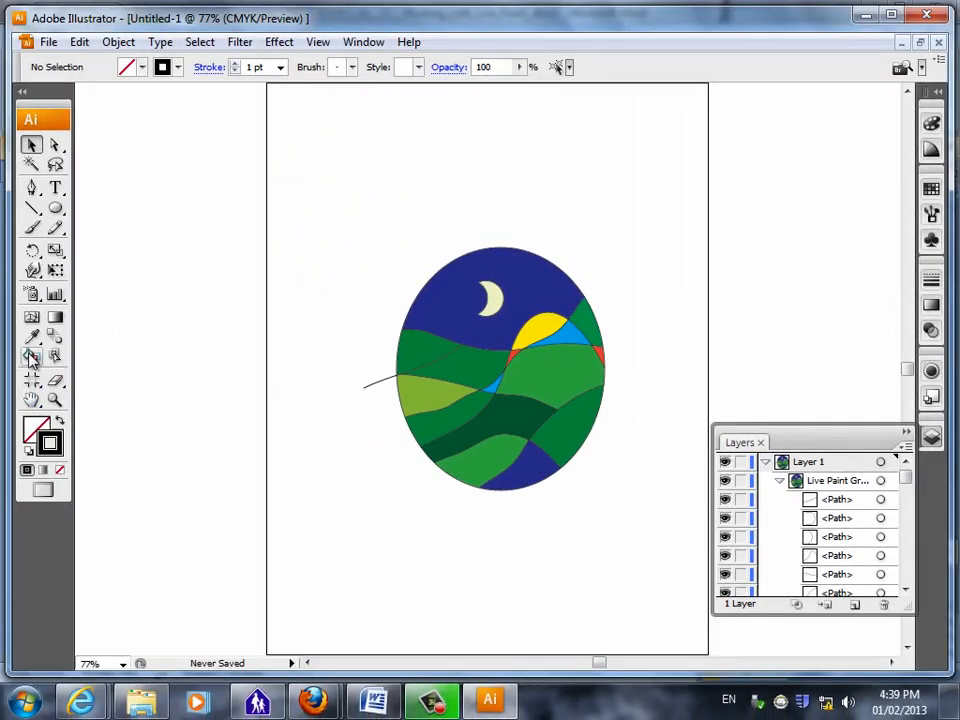
pyautogui.click(32, 355)
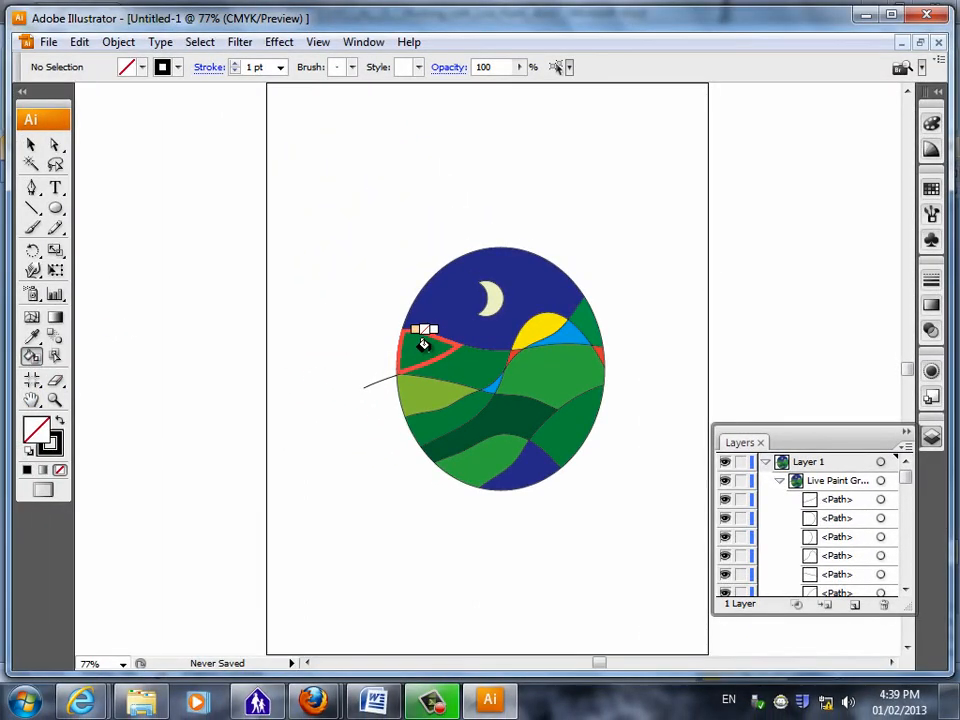
pyautogui.press('Right')
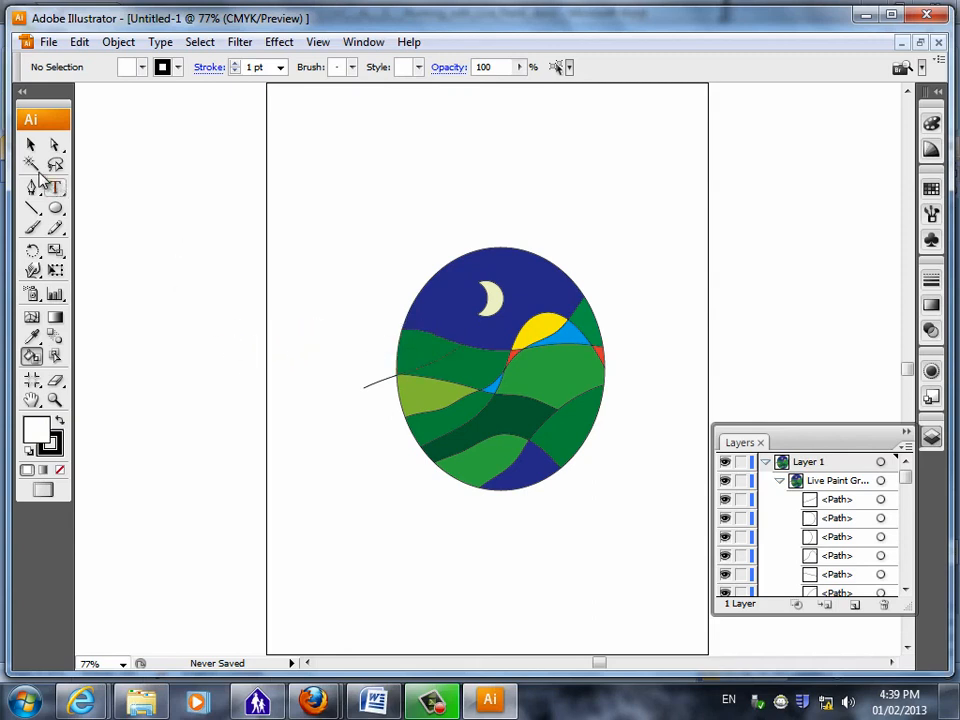
# Delete the segment of the new line sticking out past the oval's left edge with the Live Paint Selection tool.
pyautogui.click(55, 356)
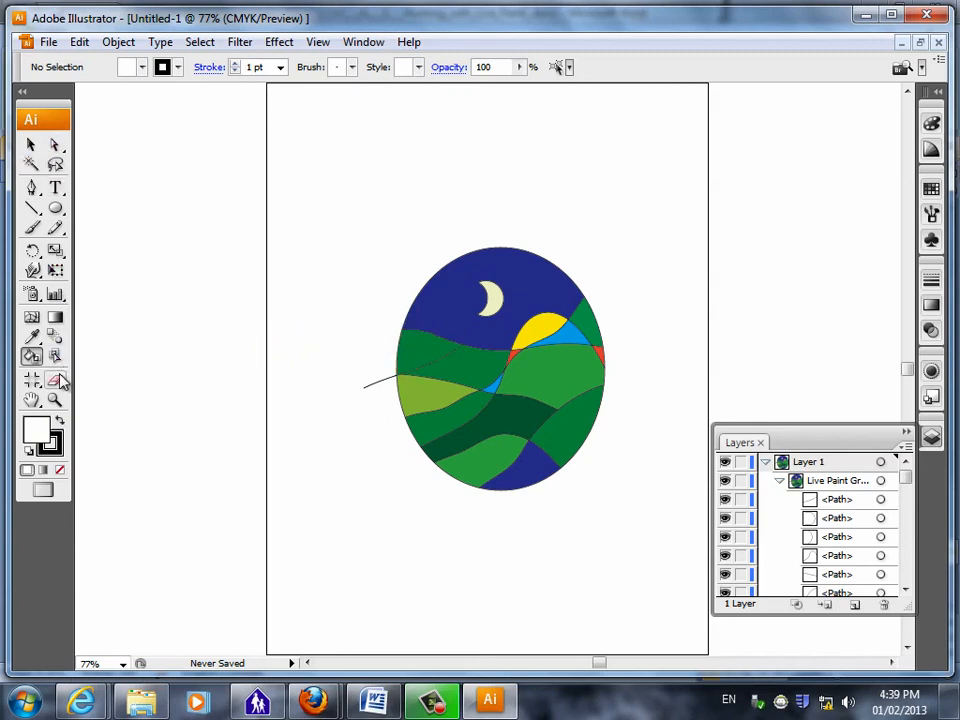
pyautogui.click(376, 388)
pyautogui.press('Delete')
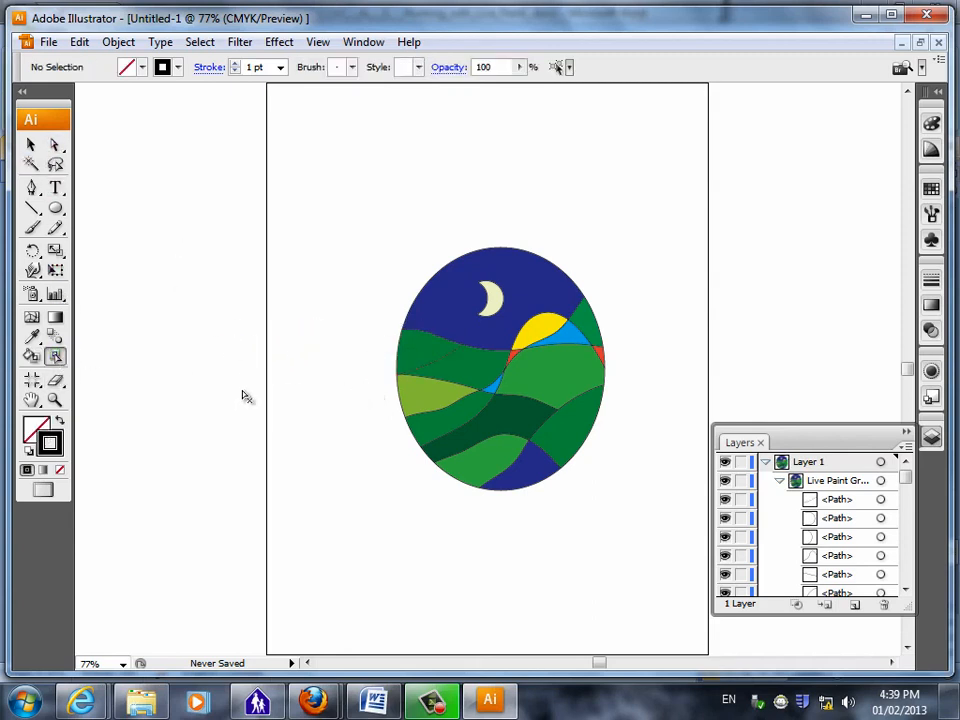